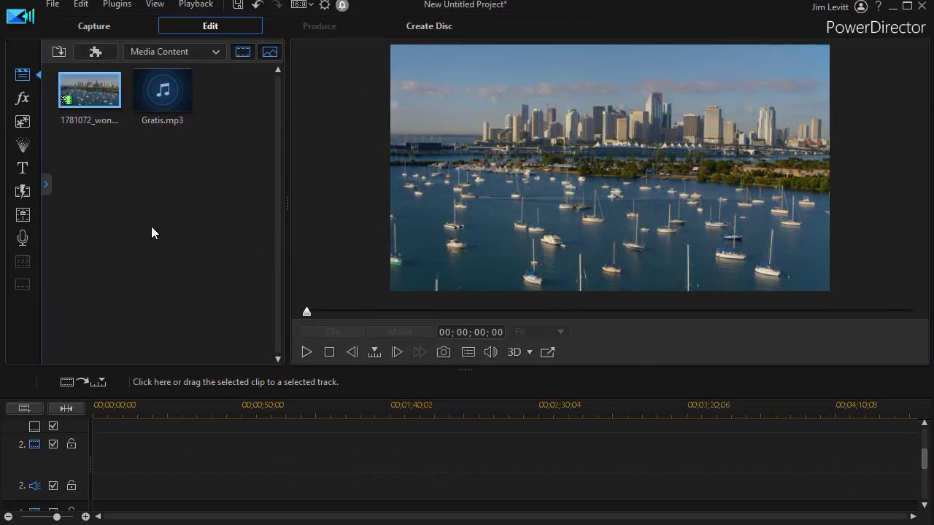
Place a 0,175,255 light-blue colour board at the start of the video track.
click(213, 51)
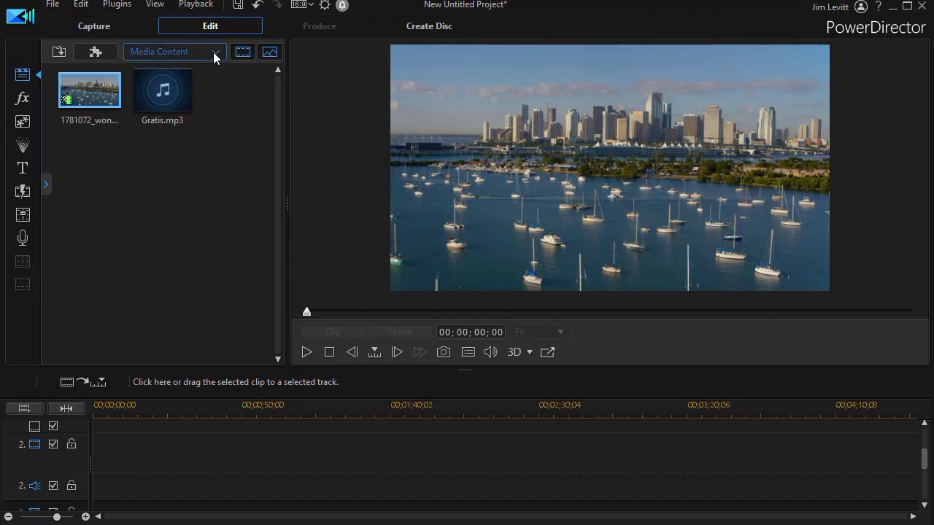
click(201, 82)
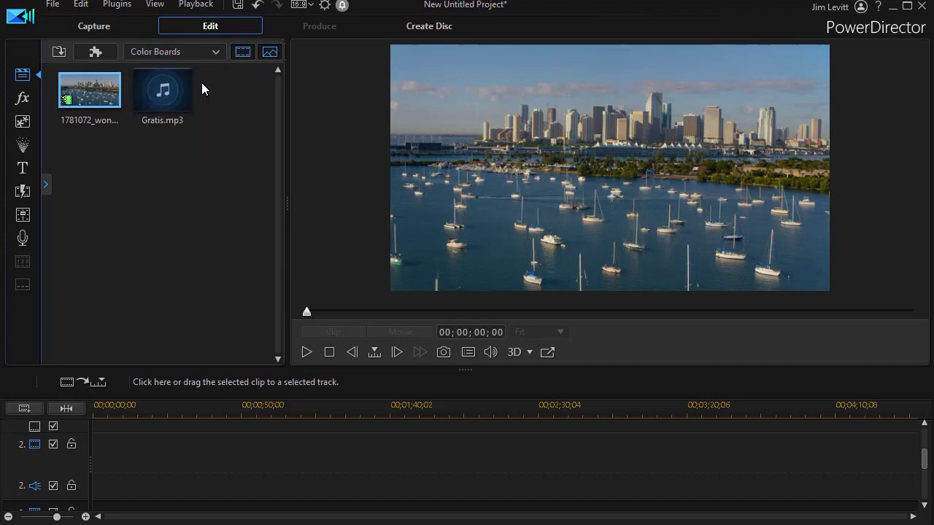
drag(163, 90, 77, 462)
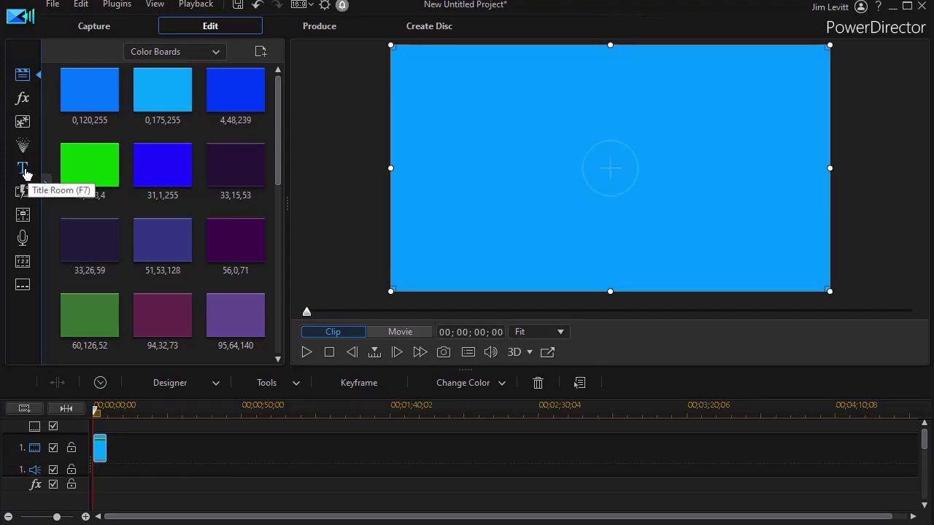
click(23, 170)
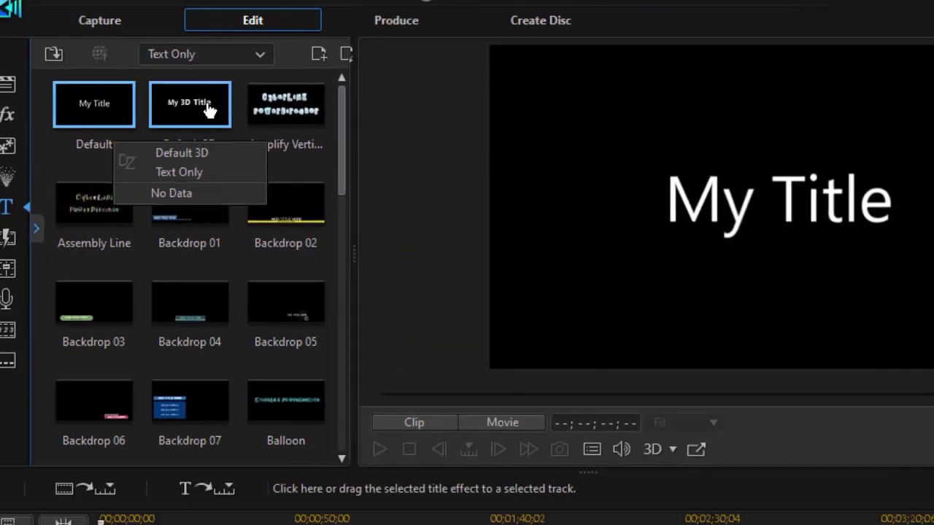
Add the Default 3D title 'My 3D Title' to track 2 and open it in Title Designer.
drag(315, 175, 86, 474)
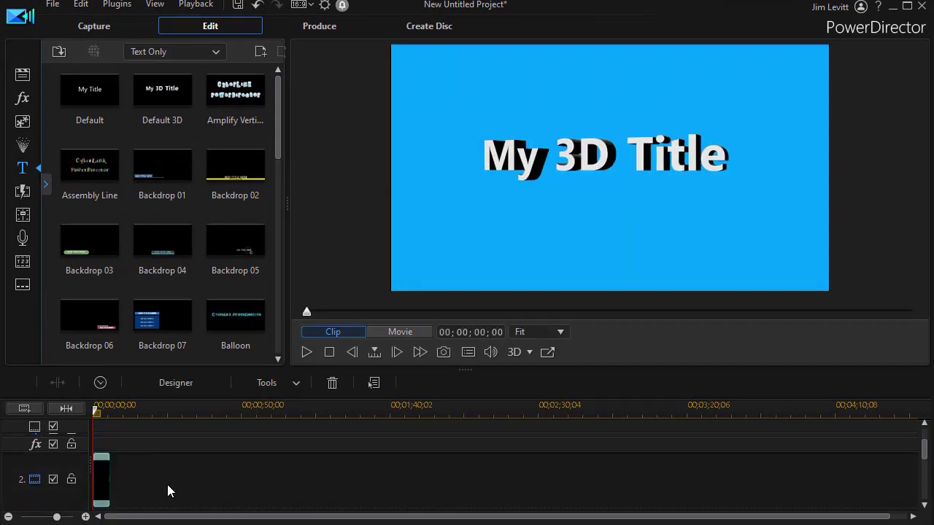
click(74, 408)
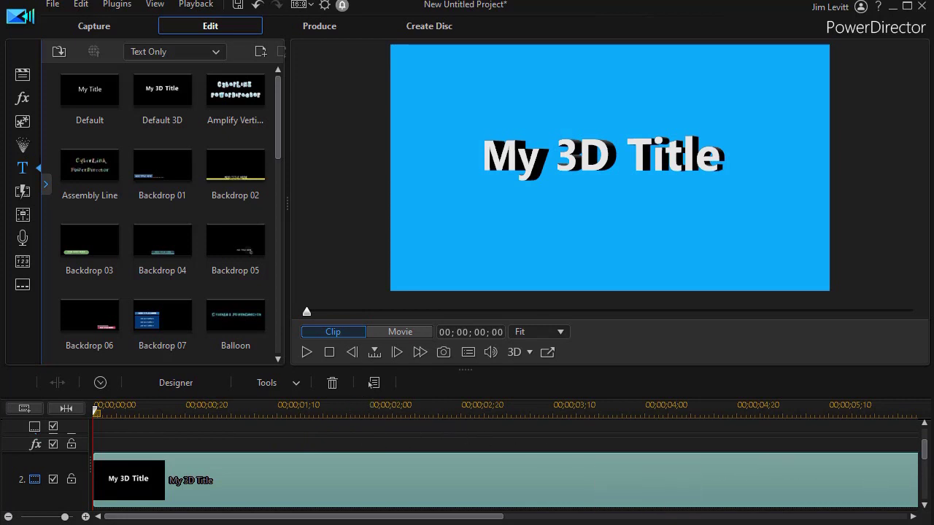
drag(925, 452, 925, 462)
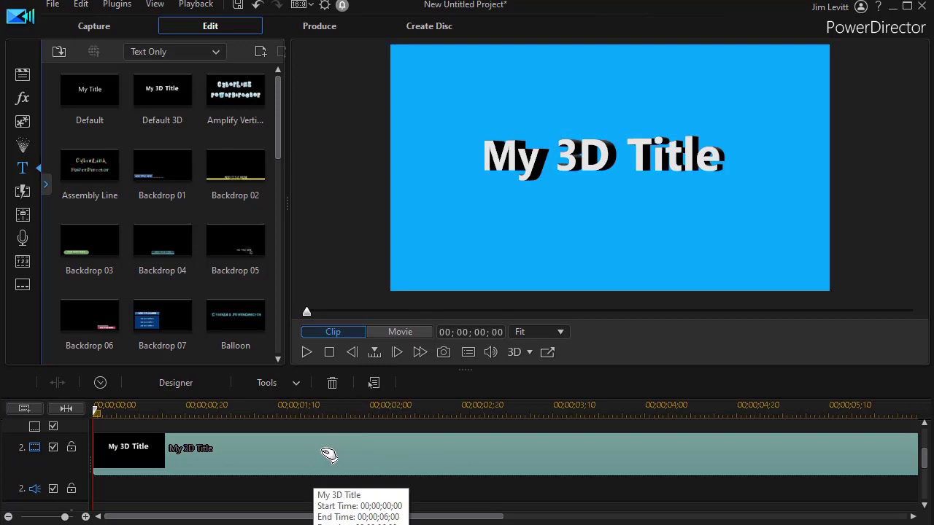
drag(329, 455, 254, 453)
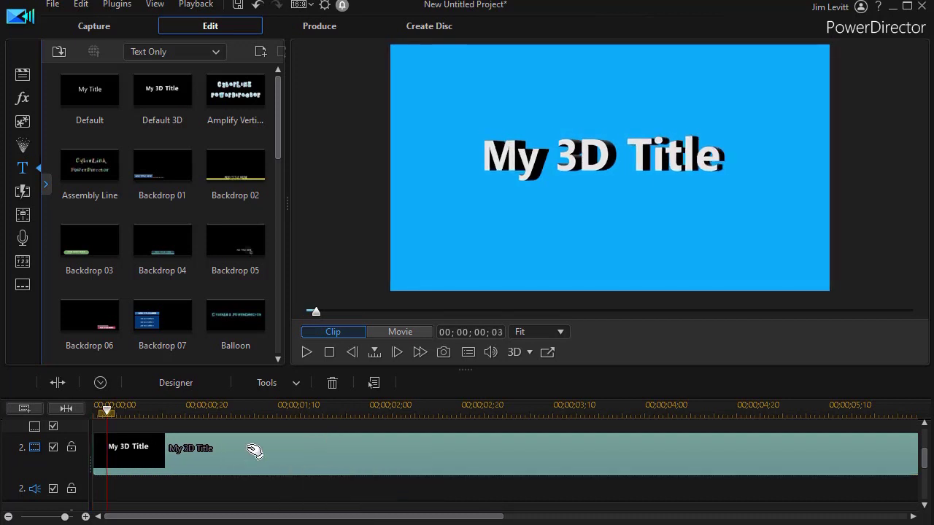
double_click(245, 448)
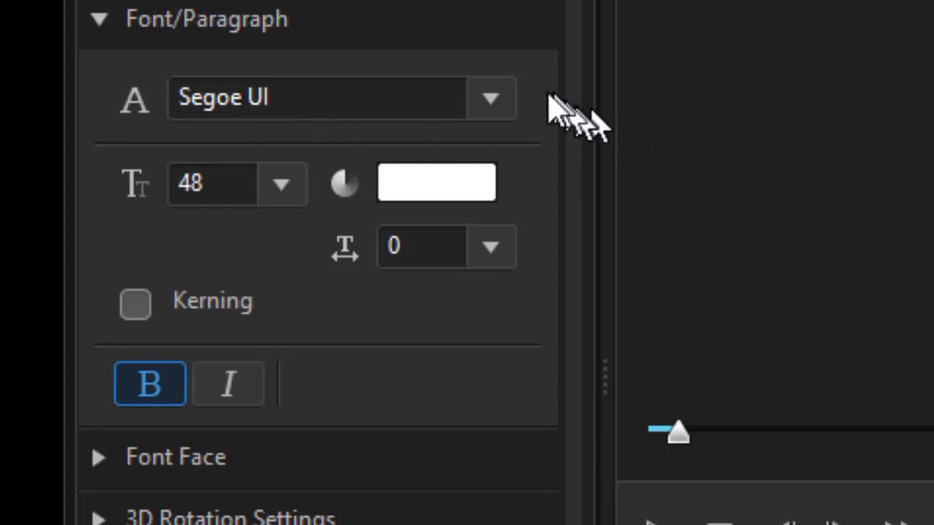
Change the title font from Segoe UI to Impact.
click(491, 100)
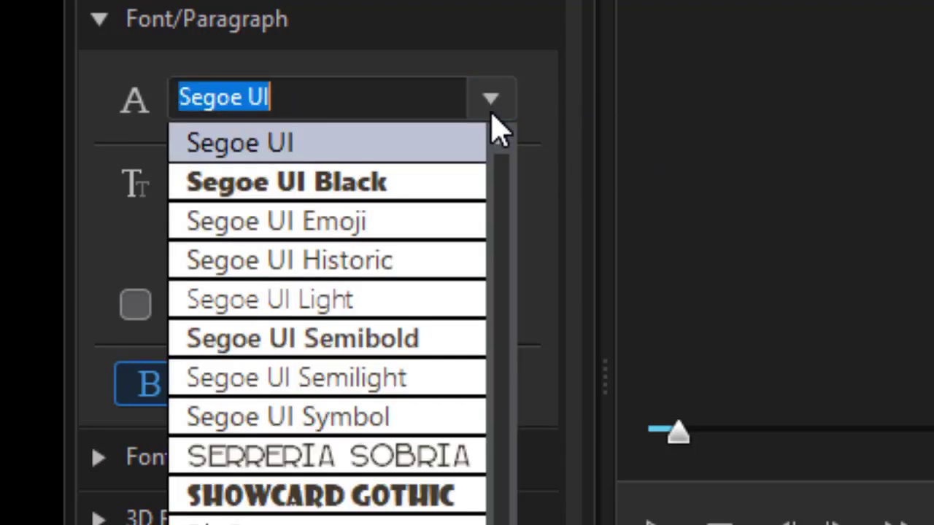
click(325, 102)
double_click(223, 96)
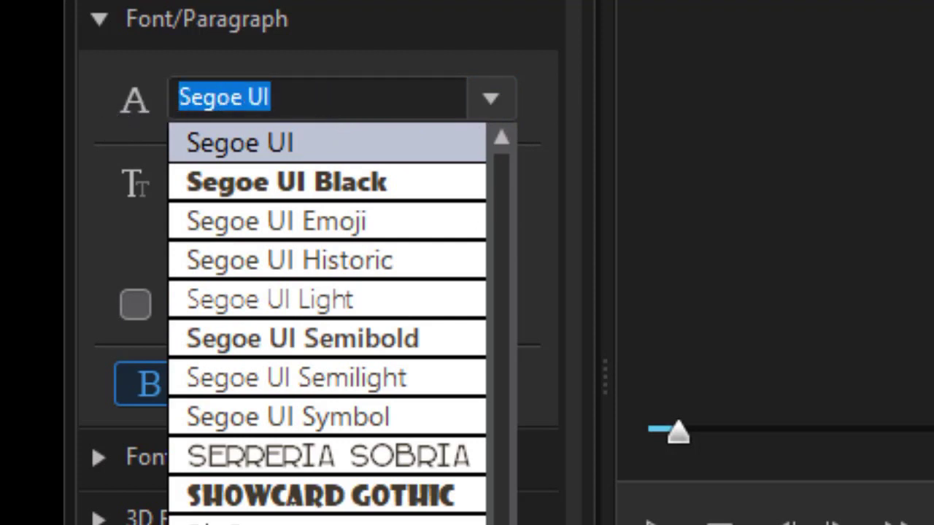
text(Impact)
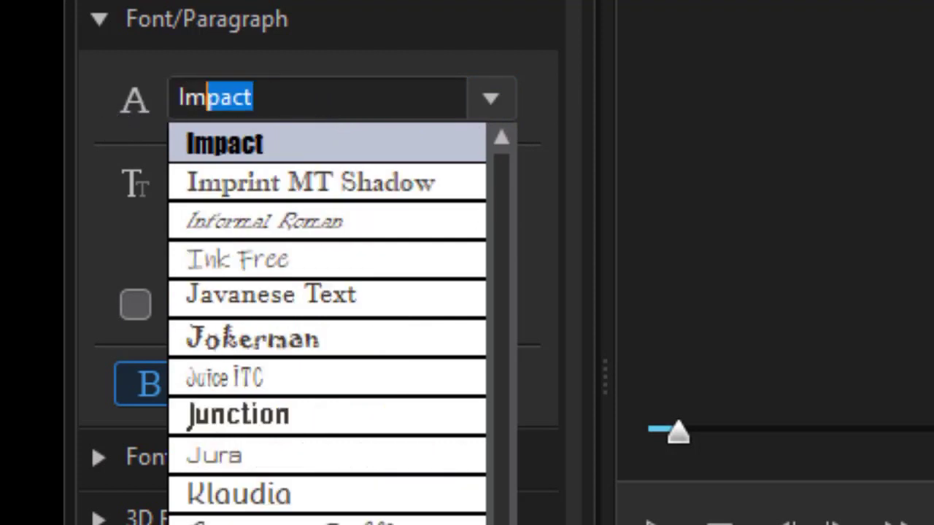
key(Return)
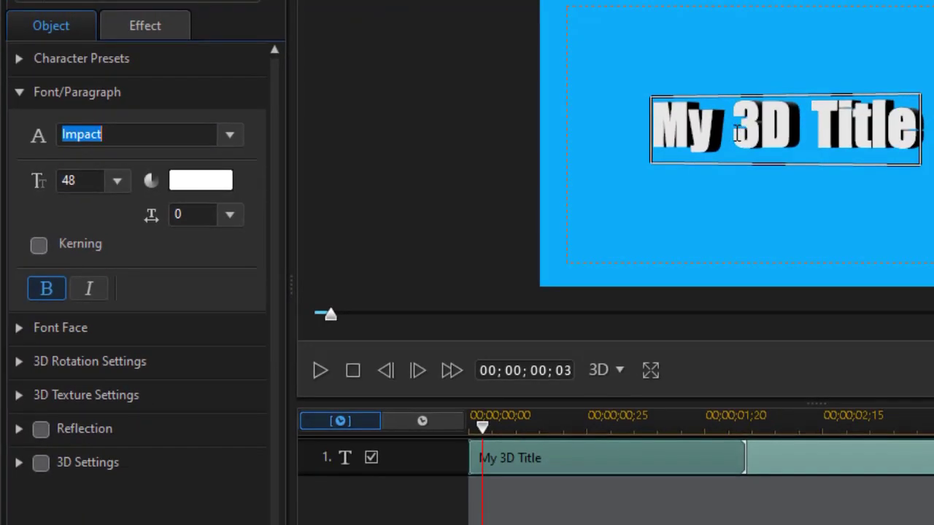
click(737, 134)
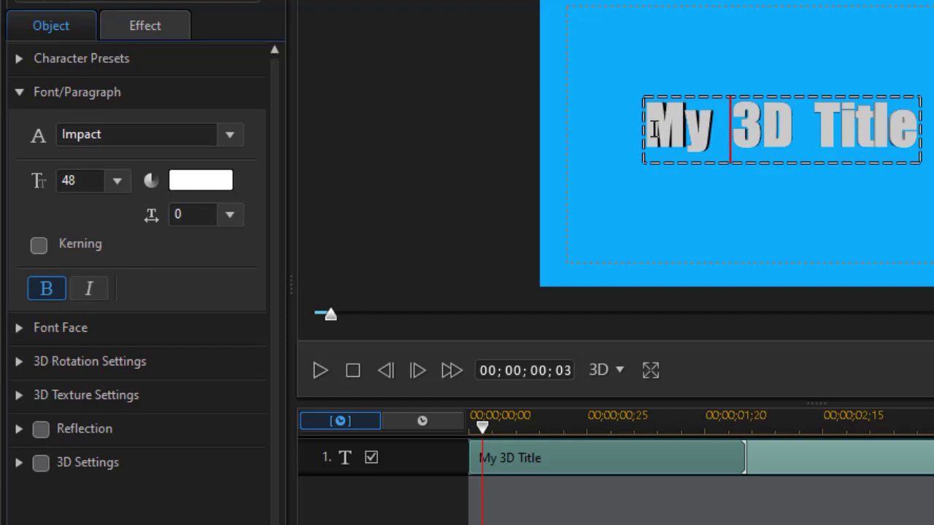
Replace the 'My 3D Title' text with 'Visit Miami'.
drag(654, 130, 917, 144)
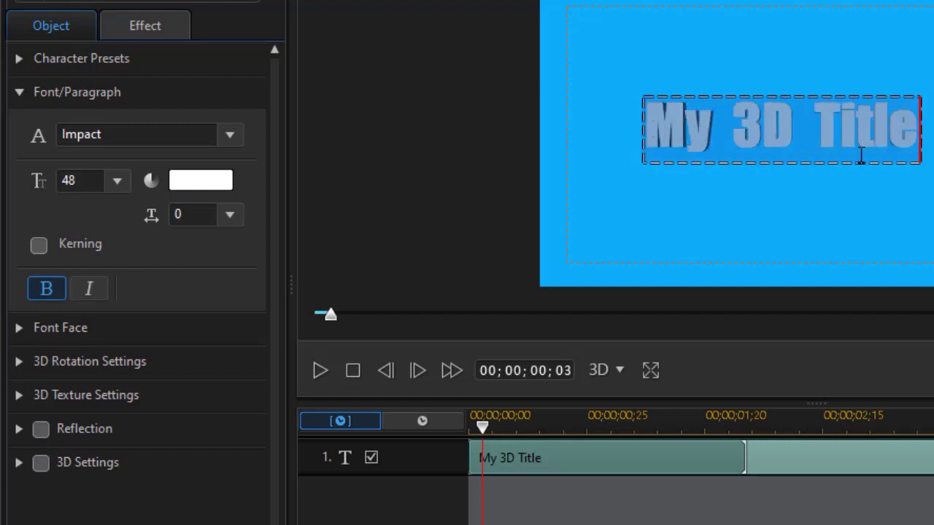
text(Visi)
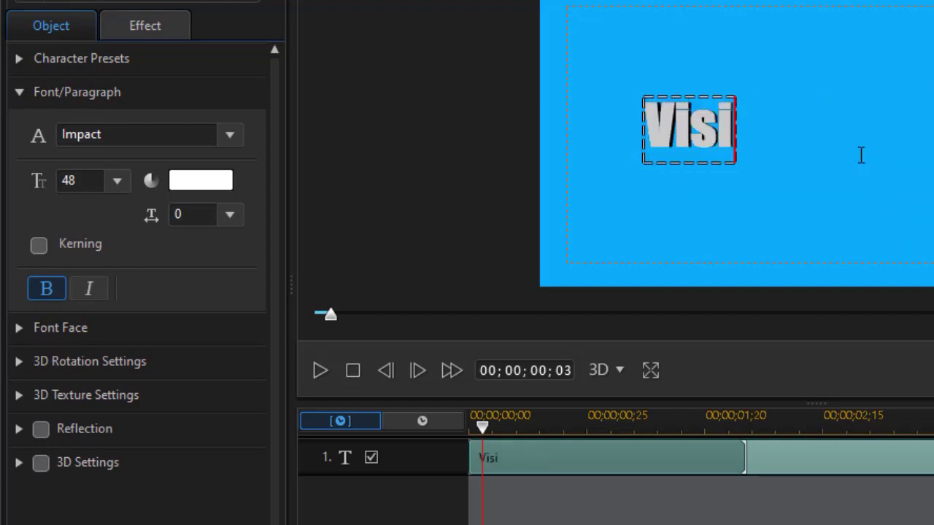
text(t Miami)
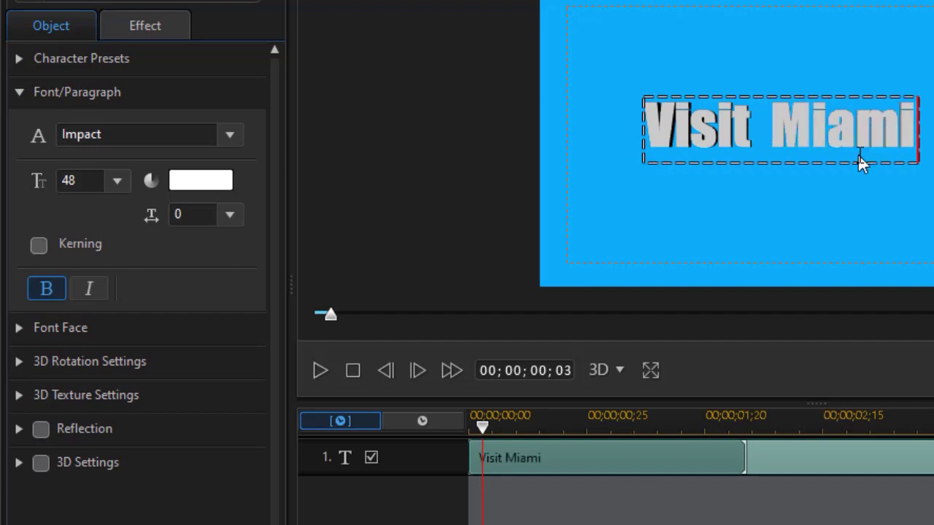
key(Escape)
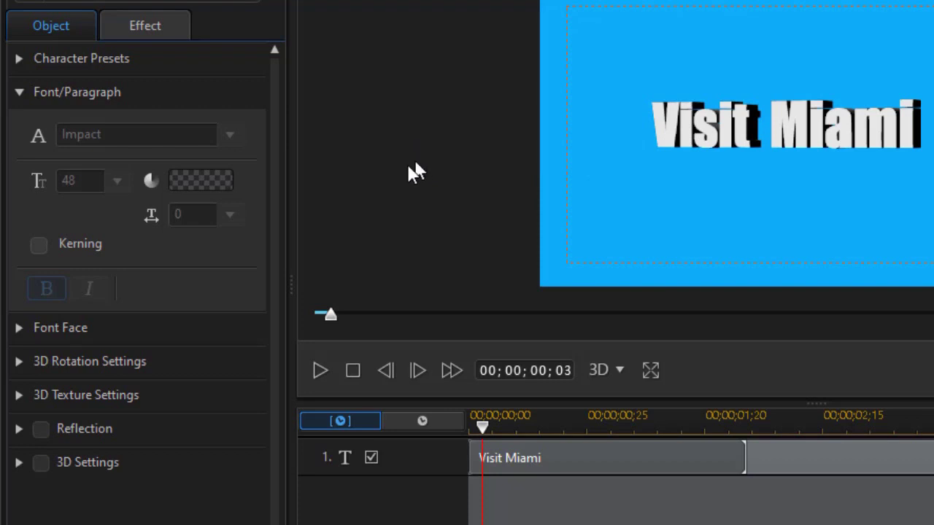
Raise the Font Face extrusion depth from 20 to 29.
click(19, 328)
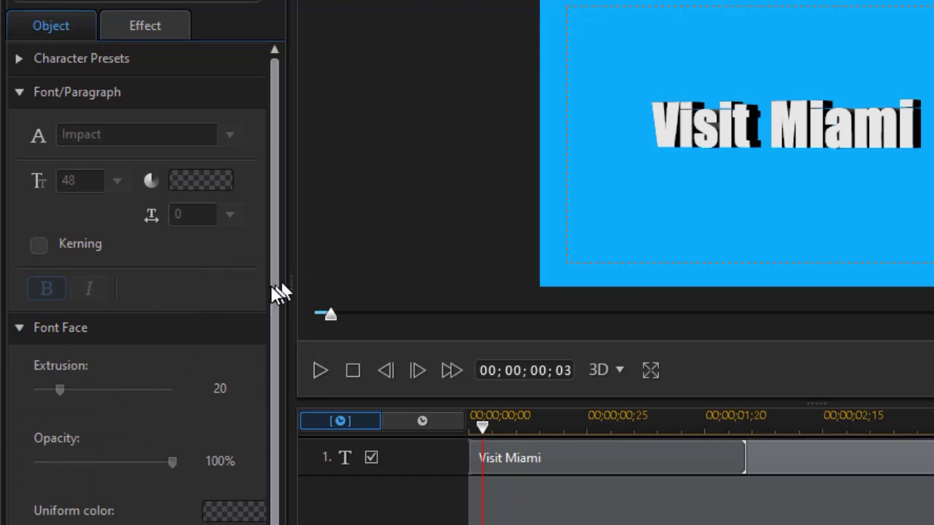
drag(276, 293, 285, 469)
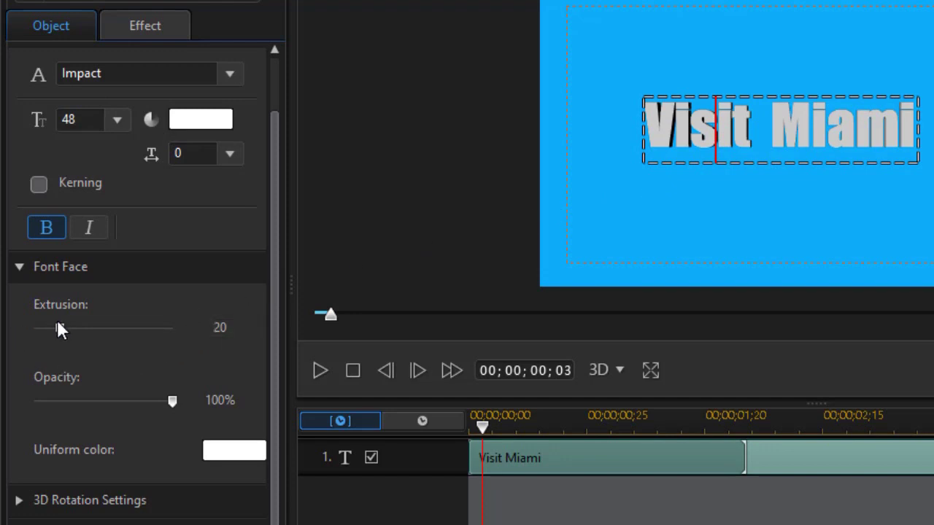
mouse_move(57, 325)
mouse_down()
mouse_move(146, 323)
mouse_move(97, 332)
mouse_move(70, 326)
mouse_up()
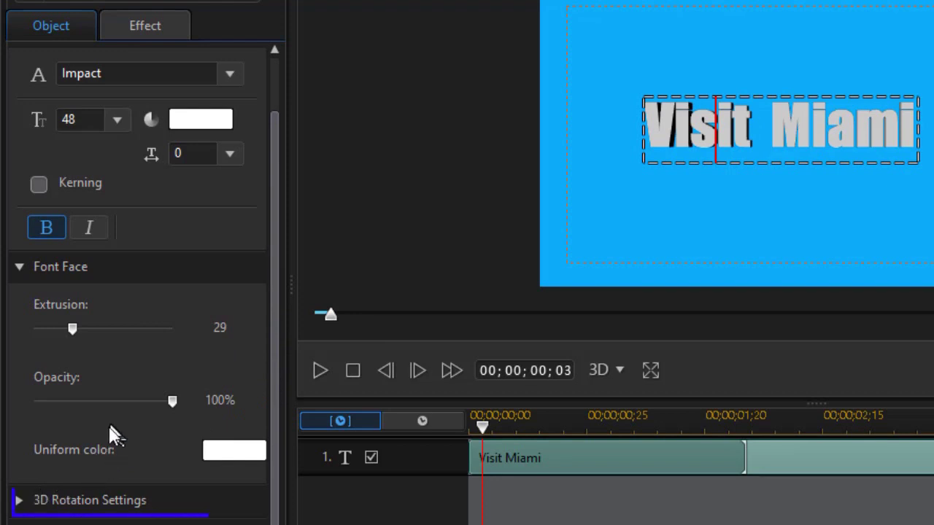
click(20, 502)
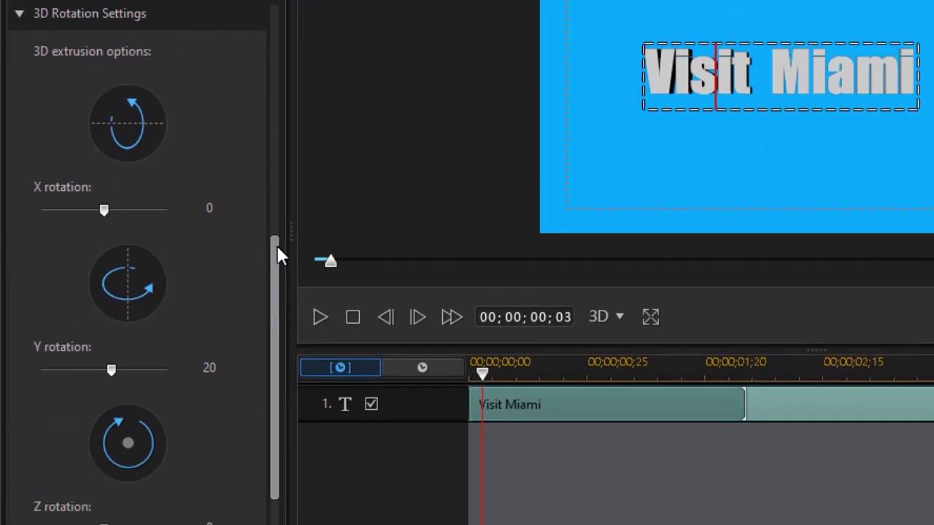
Set the title's Z rotation to 0 so it sits level.
mouse_move(279, 252)
mouse_down()
mouse_move(283, 294)
mouse_move(283, 269)
mouse_up()
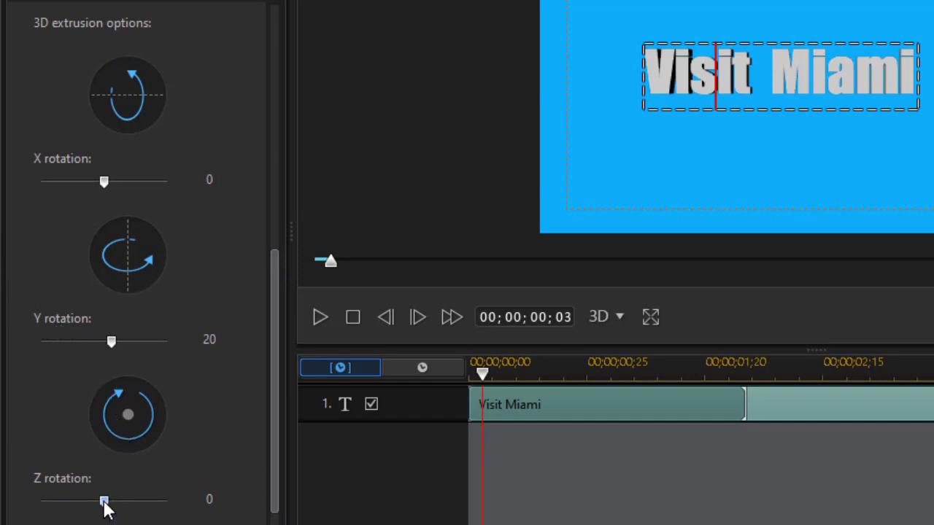
mouse_move(104, 502)
mouse_down()
mouse_move(138, 502)
mouse_move(89, 499)
mouse_move(100, 500)
mouse_up()
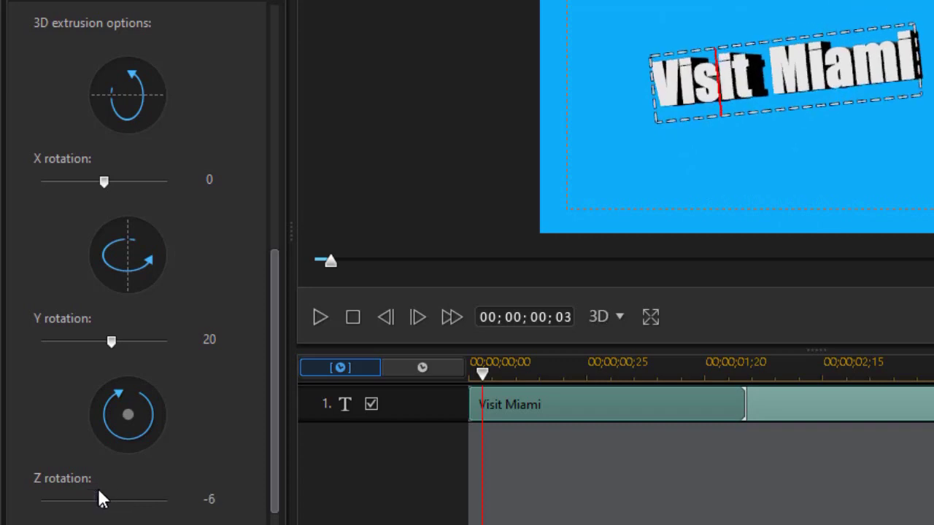
click(210, 499)
double_click(211, 499)
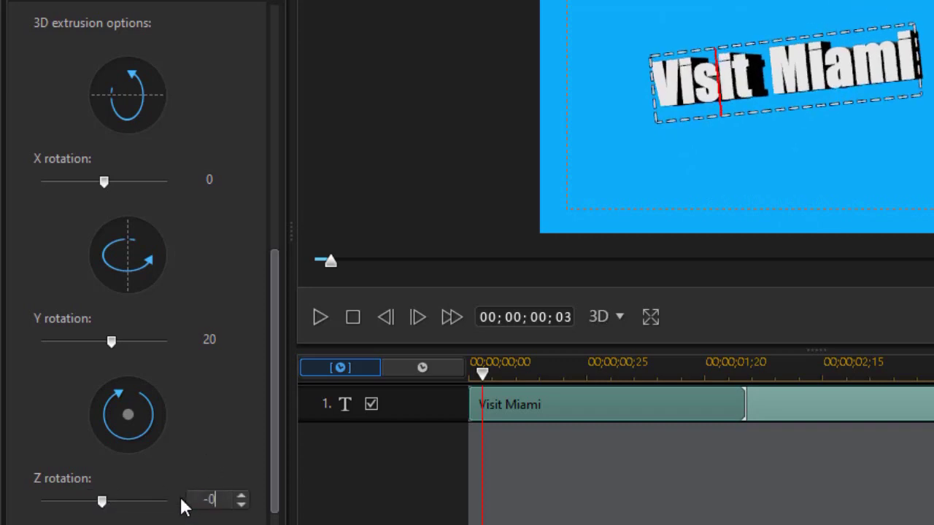
text(0)
key(Return)
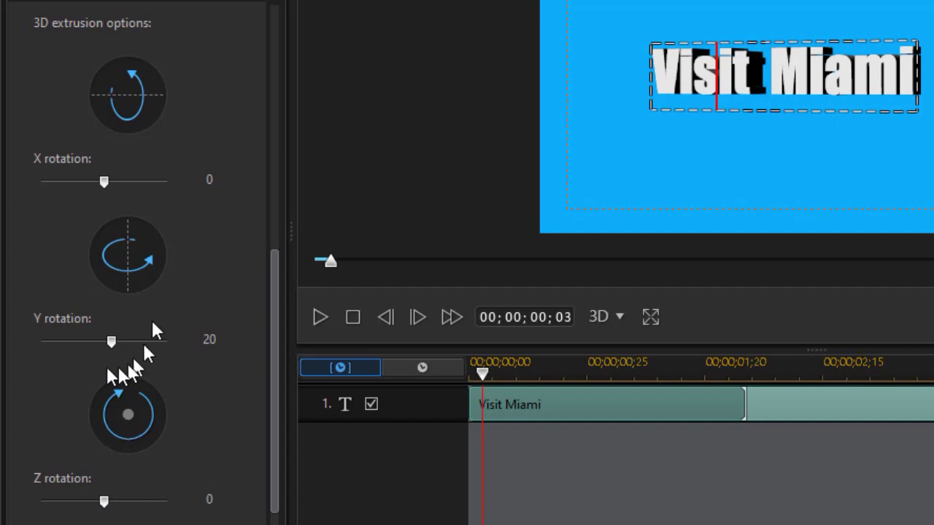
Turn the title about 99 degrees on its Y axis, nearly edge-on.
click(109, 344)
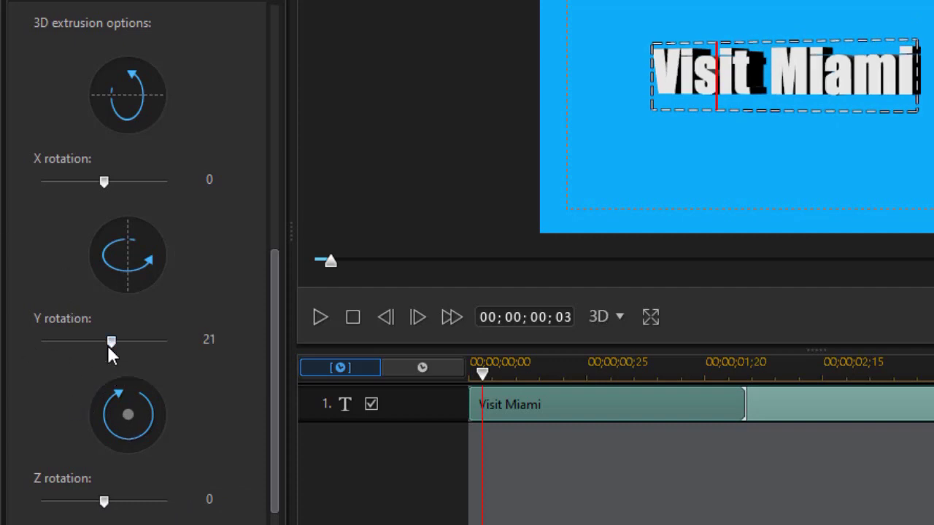
drag(108, 345, 137, 355)
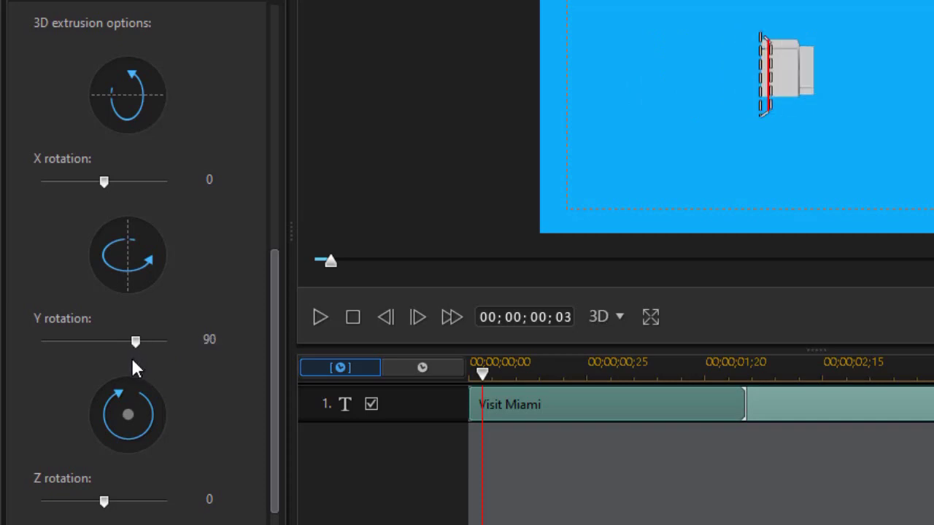
drag(136, 341, 139, 345)
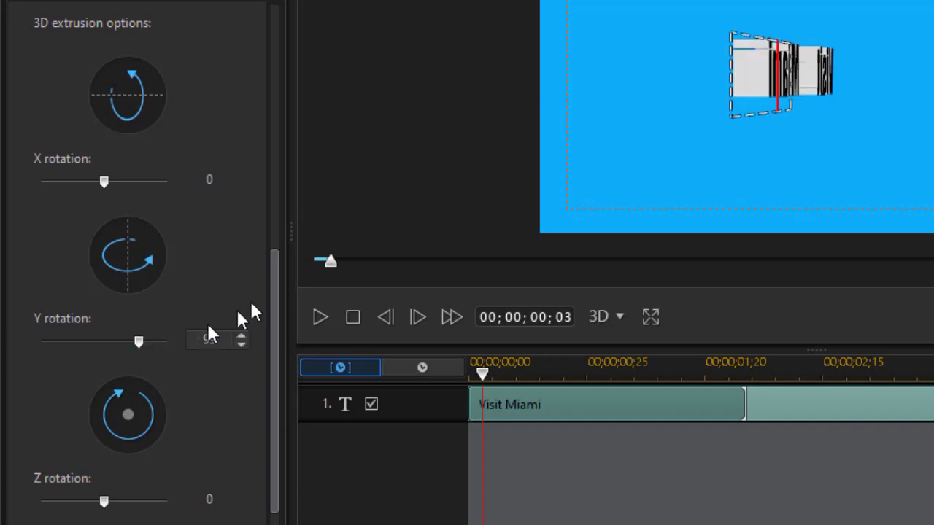
scroll(287, 321, up, 1)
Select the 'Visit Miami' text and set its extrusion depth to about 55.
drag(287, 318, 266, 135)
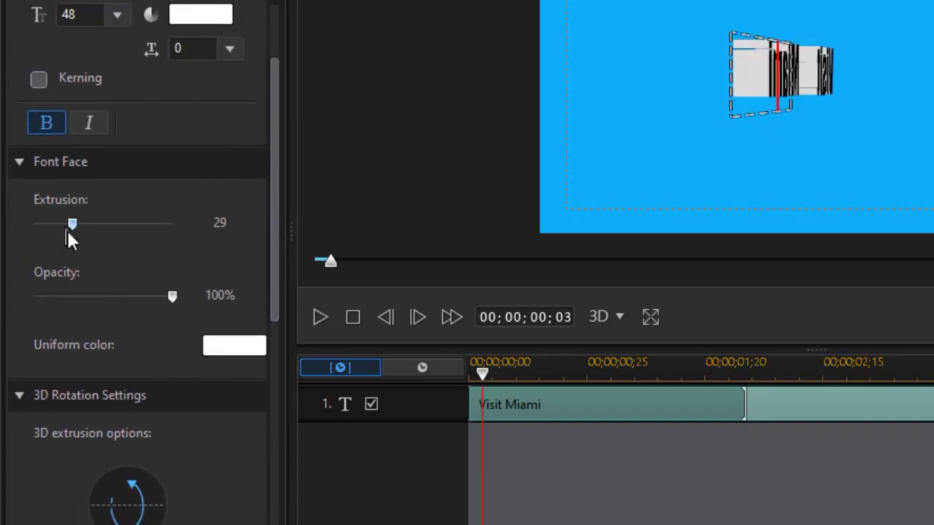
drag(71, 227, 106, 226)
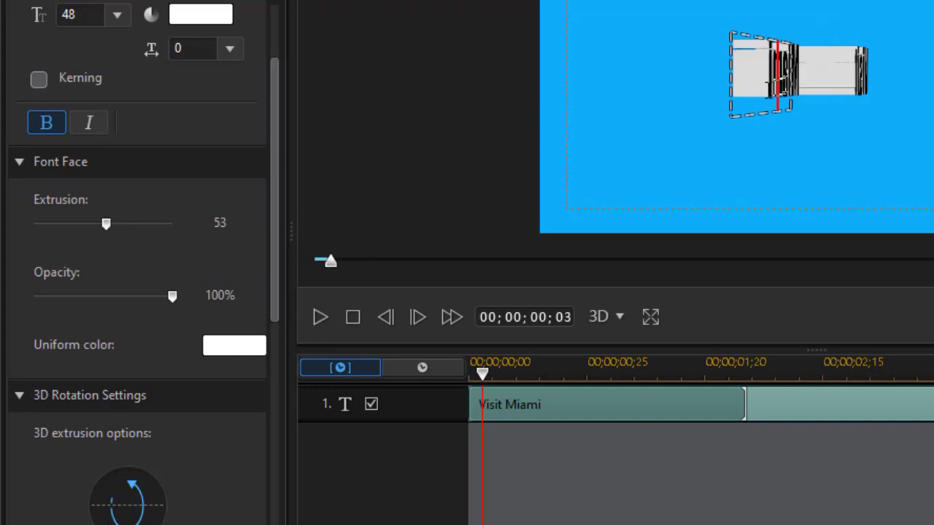
click(764, 89)
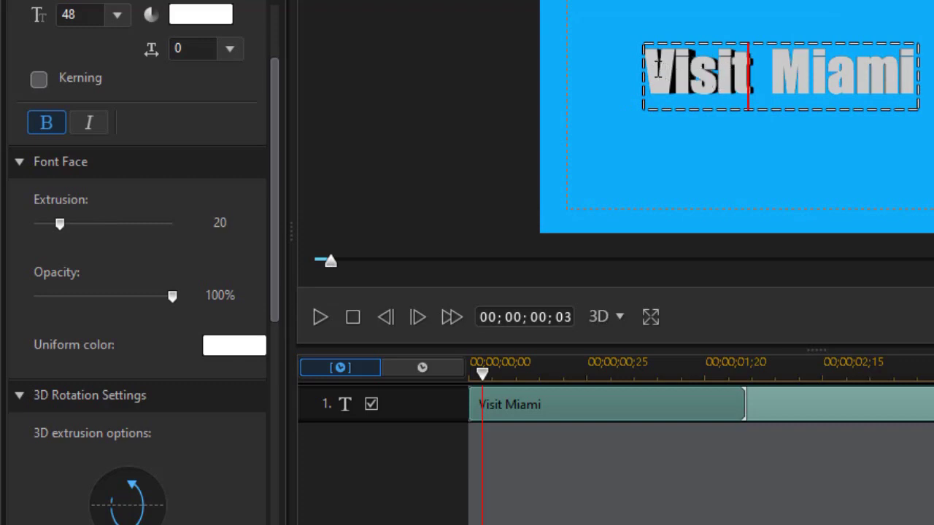
drag(660, 70, 931, 87)
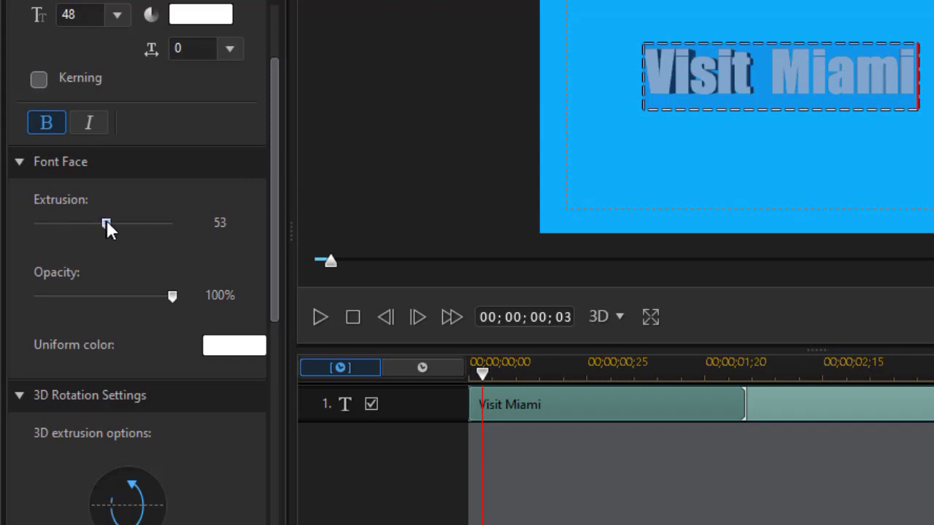
mouse_move(107, 223)
mouse_down()
mouse_move(135, 226)
mouse_move(112, 230)
mouse_up()
Try different extrusion depths and Y rotations, settling on extrusion 25.
drag(271, 309, 267, 442)
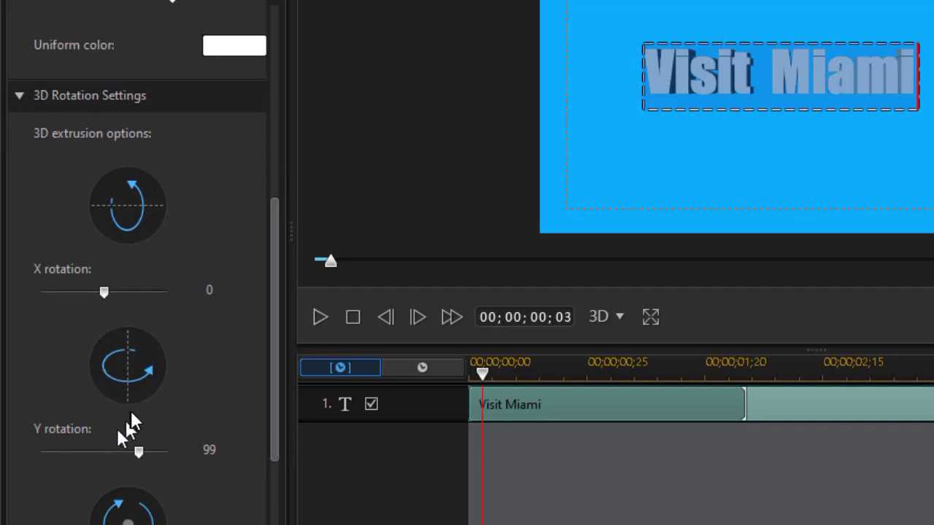
drag(138, 453, 140, 453)
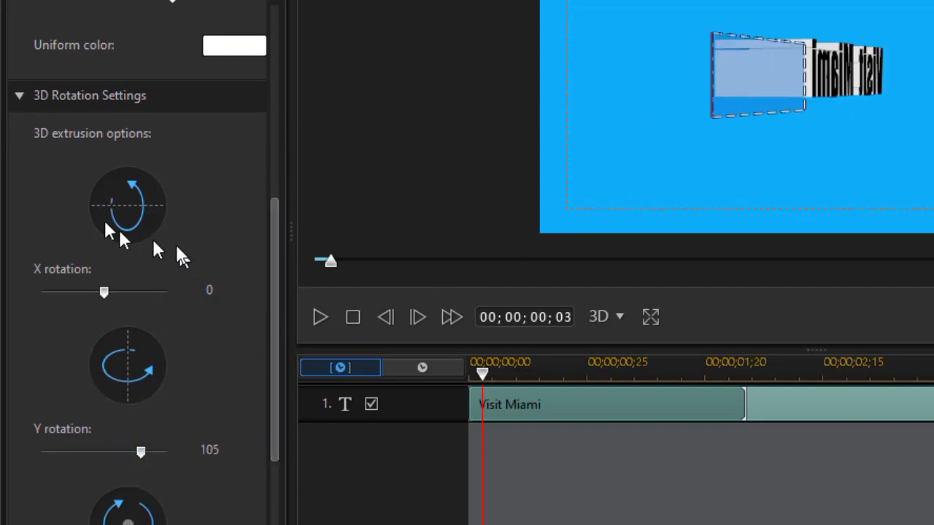
drag(278, 251, 269, 151)
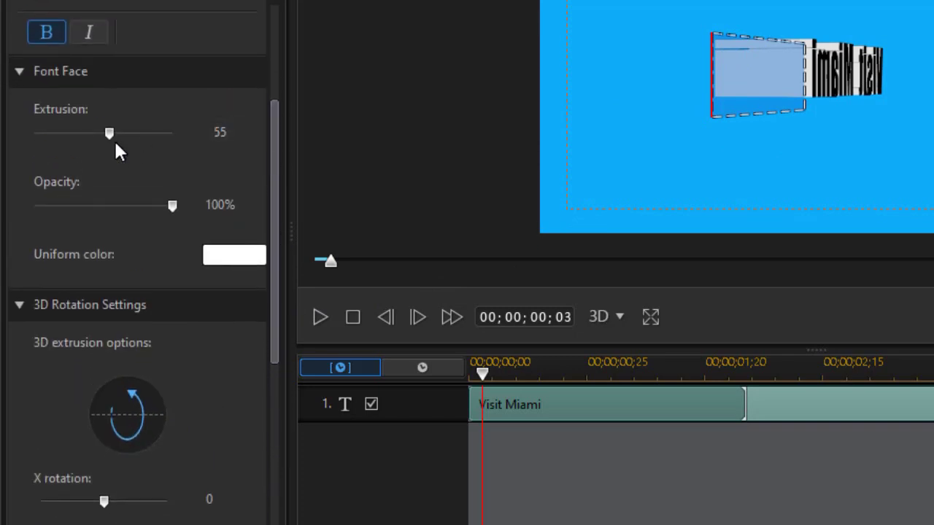
drag(108, 139, 102, 164)
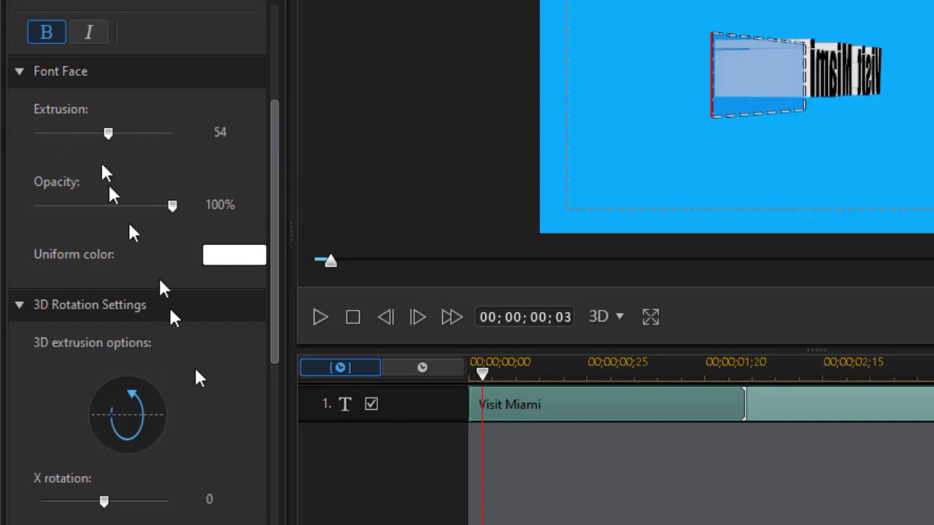
drag(276, 357, 252, 470)
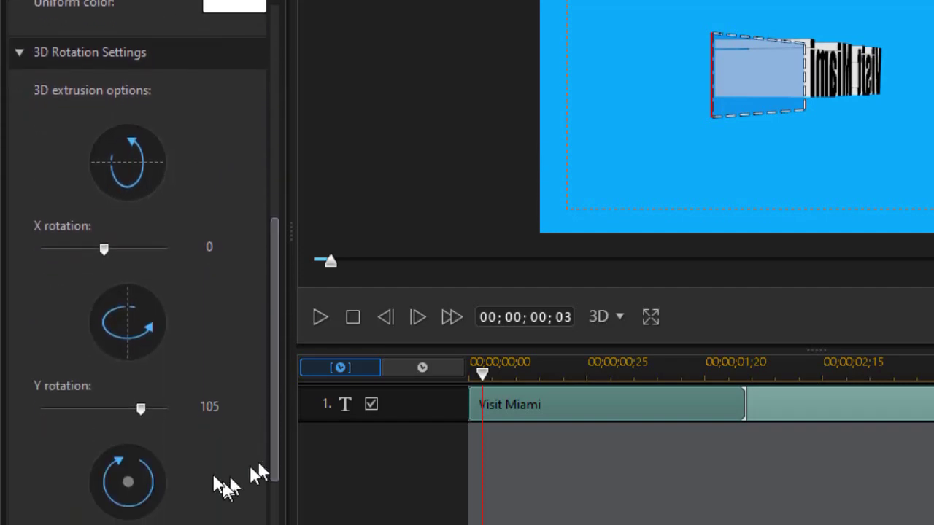
drag(135, 409, 128, 409)
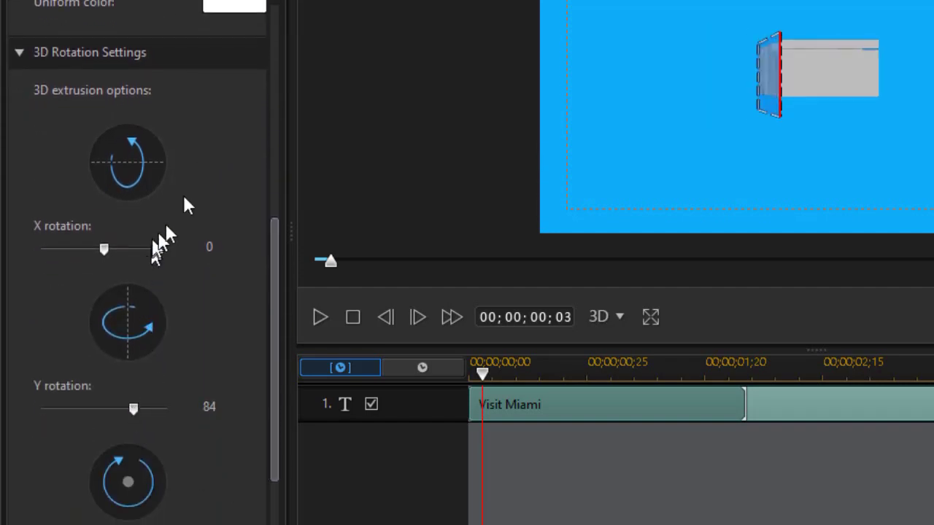
drag(276, 241, 257, 147)
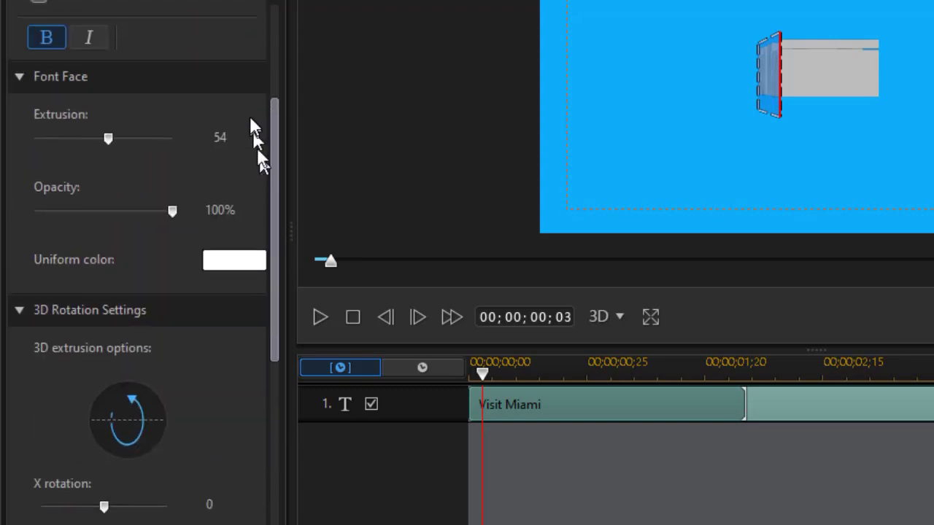
drag(109, 139, 67, 137)
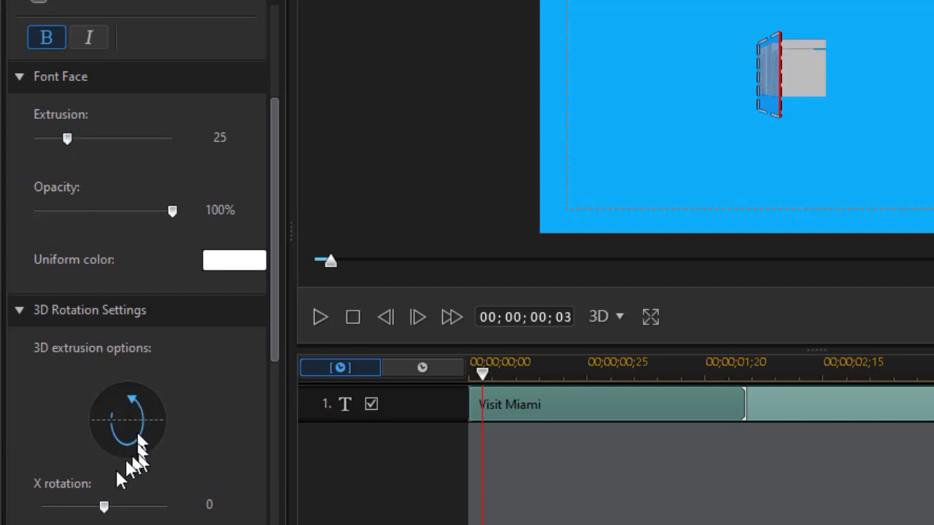
Set X rotation to 9 and Y rotation to 15 so the title faces nearly front-on.
mouse_move(103, 505)
mouse_down()
mouse_move(116, 505)
mouse_move(107, 506)
mouse_up()
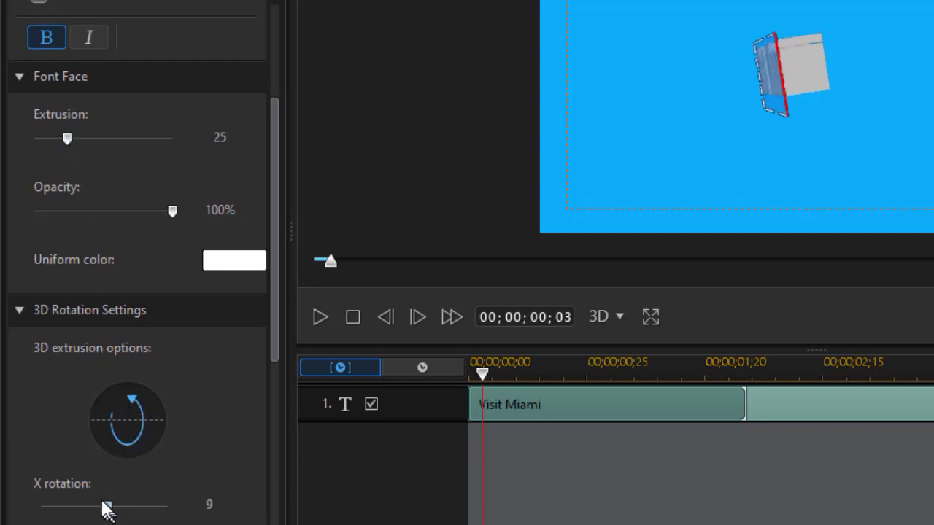
drag(274, 348, 270, 460)
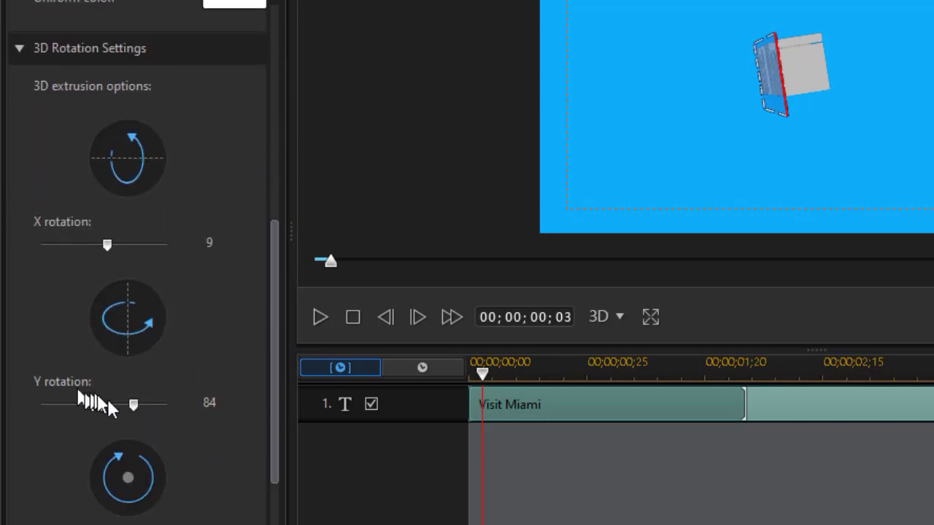
click(121, 405)
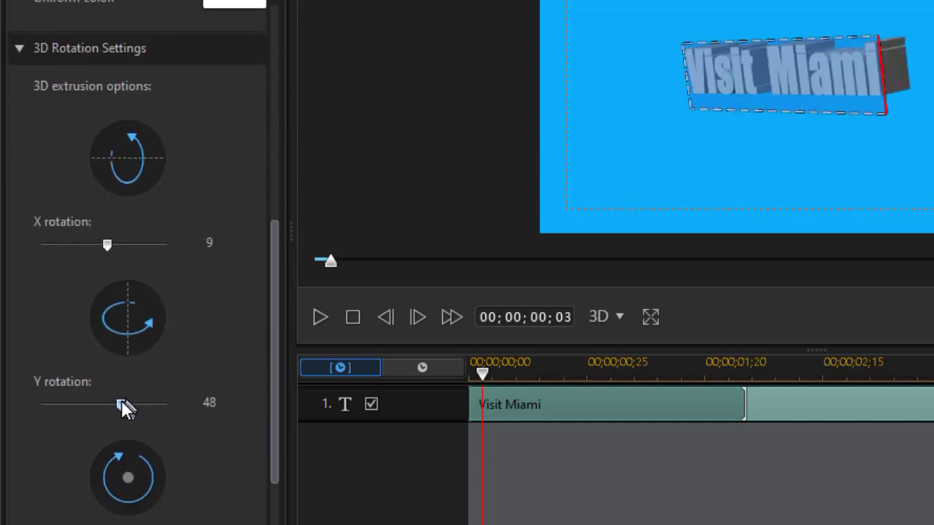
mouse_move(119, 404)
mouse_down()
mouse_move(78, 409)
mouse_move(119, 410)
mouse_move(109, 408)
mouse_up()
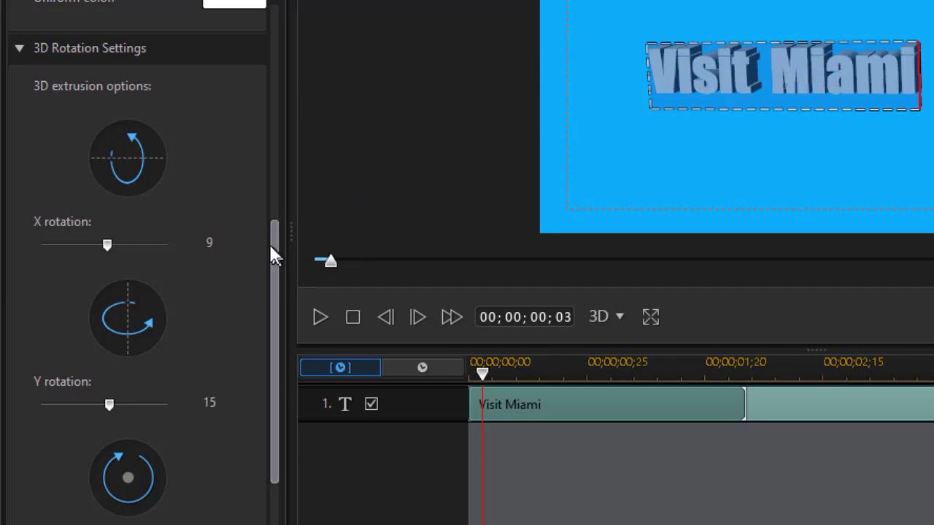
drag(271, 255, 271, 186)
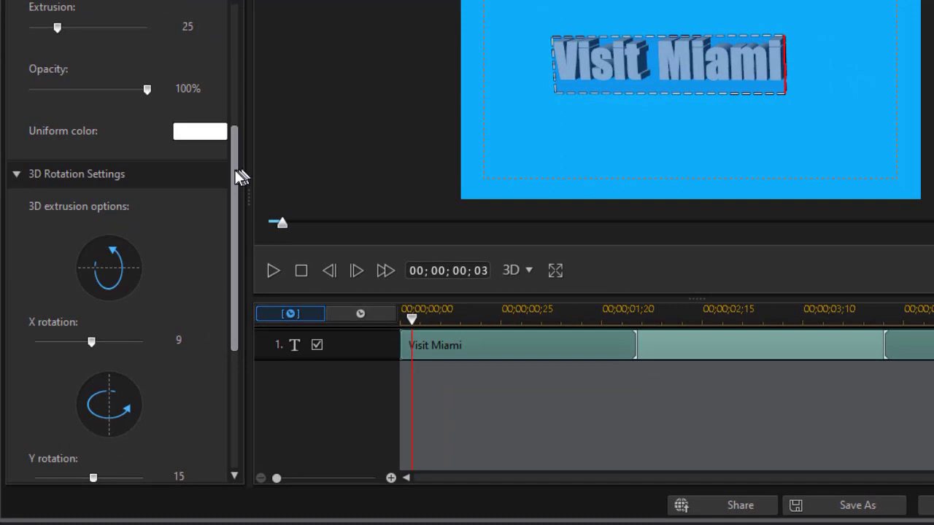
drag(276, 207, 240, 343)
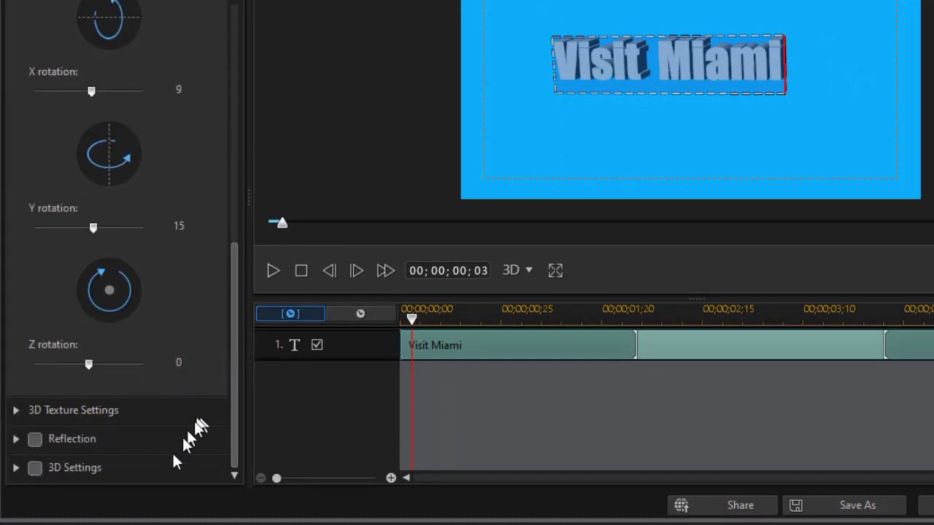
click(616, 67)
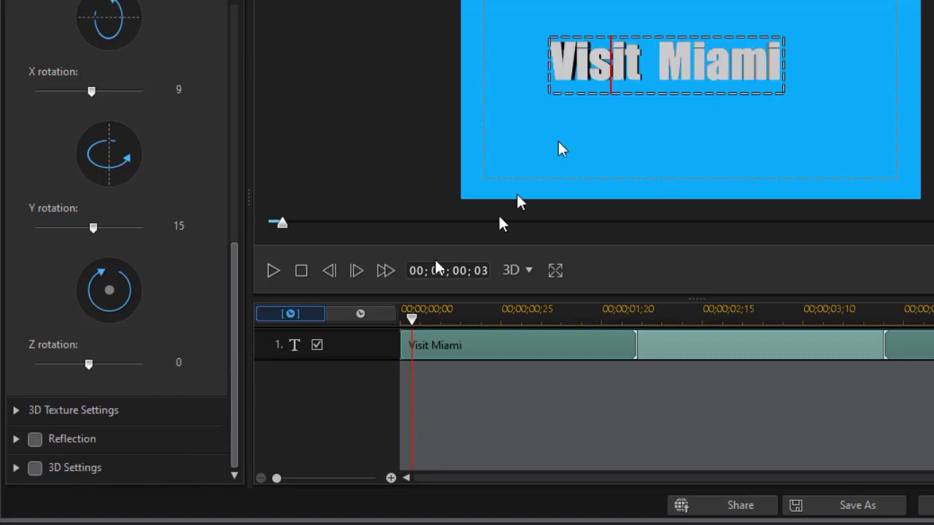
Enable 3D Settings for the title and set the depth amount to -74.
click(34, 468)
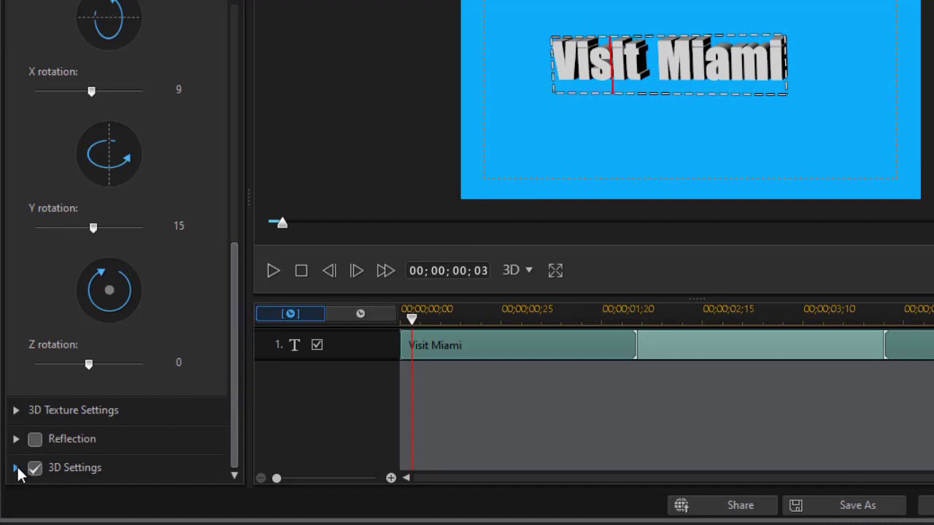
click(16, 469)
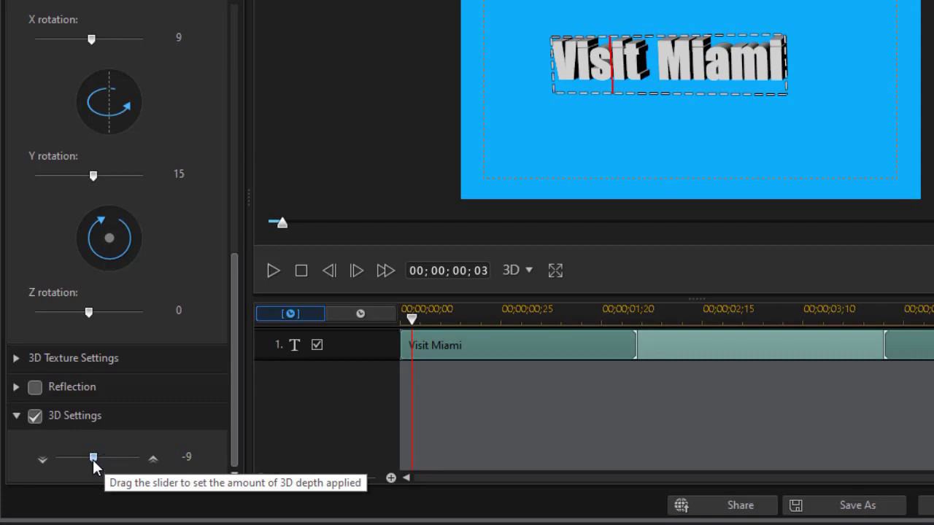
drag(93, 460, 66, 438)
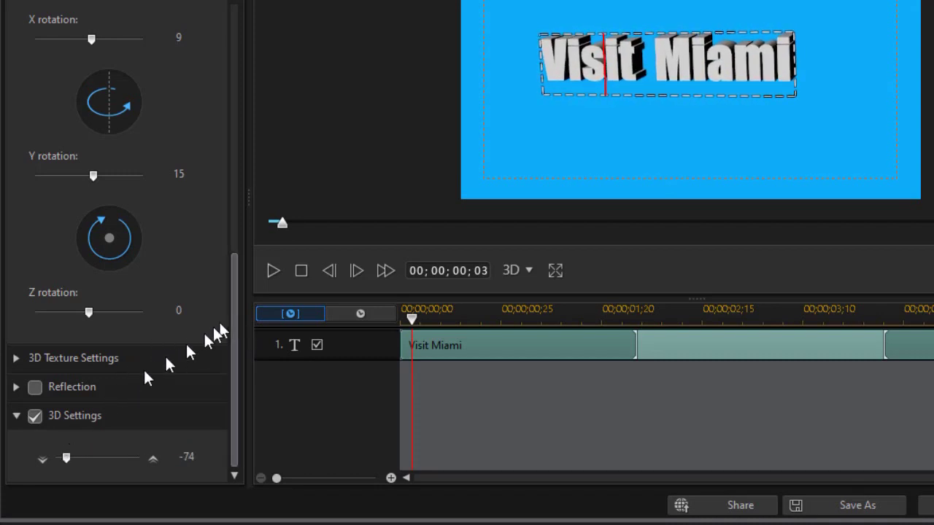
Try gold, wood, brick and brushed-metal textures, finishing with the white sand texture.
click(16, 358)
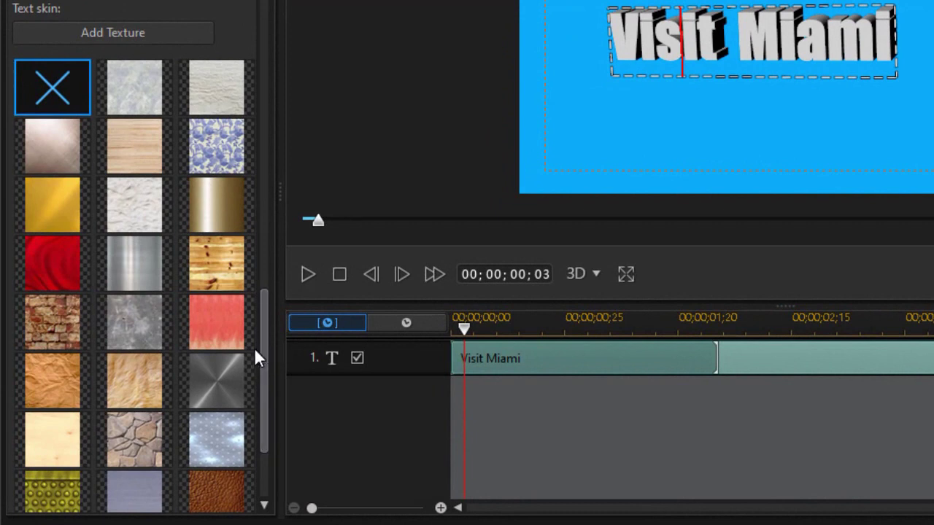
mouse_move(268, 349)
mouse_down()
mouse_move(266, 383)
mouse_move(270, 353)
mouse_up()
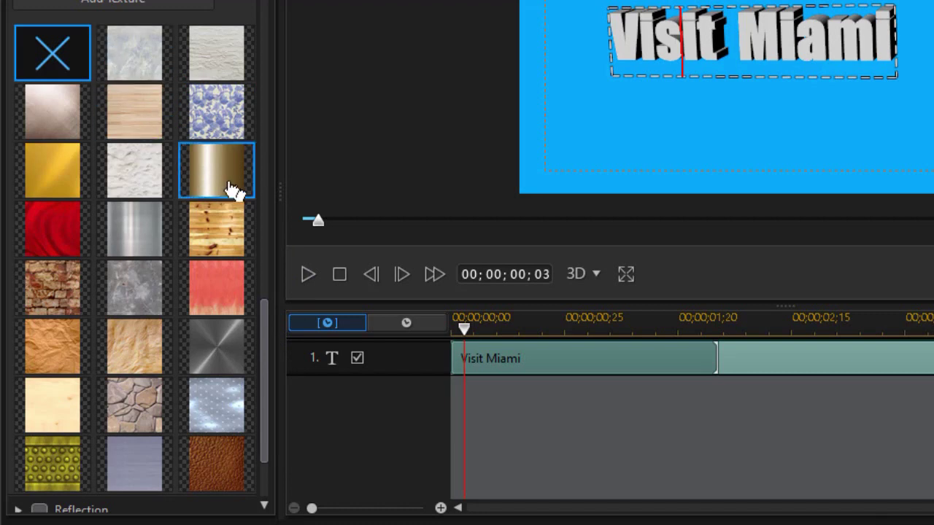
click(205, 182)
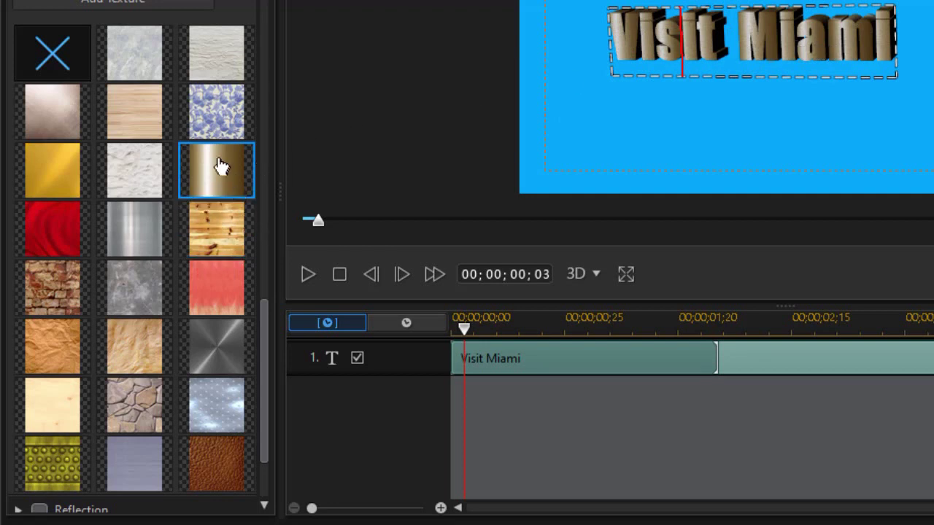
click(51, 183)
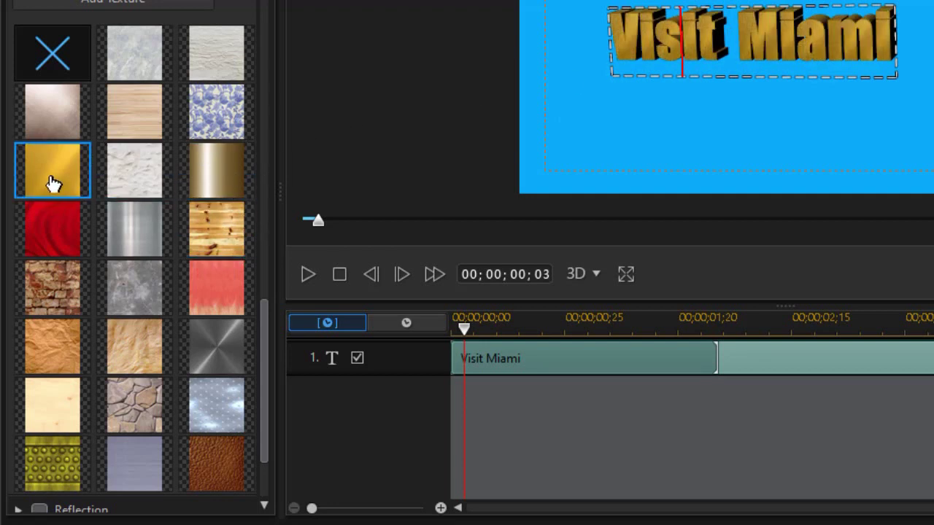
click(232, 245)
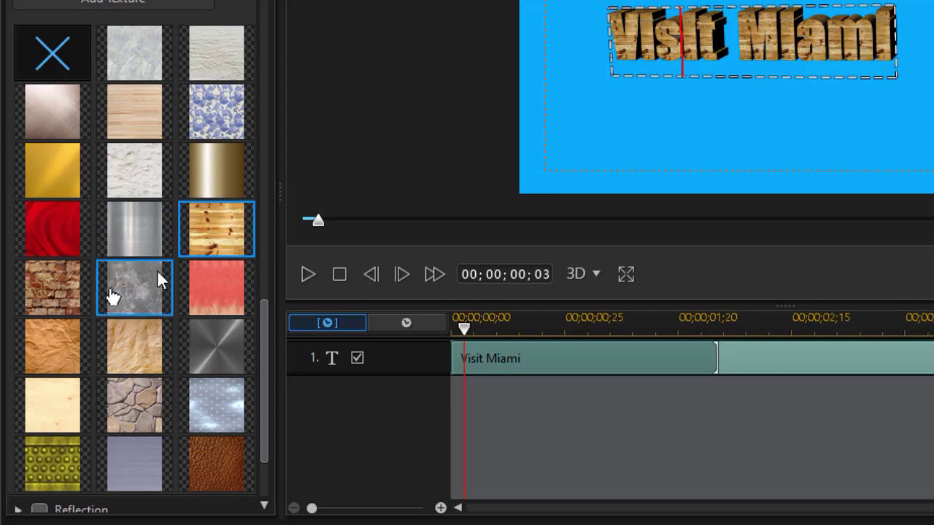
click(78, 292)
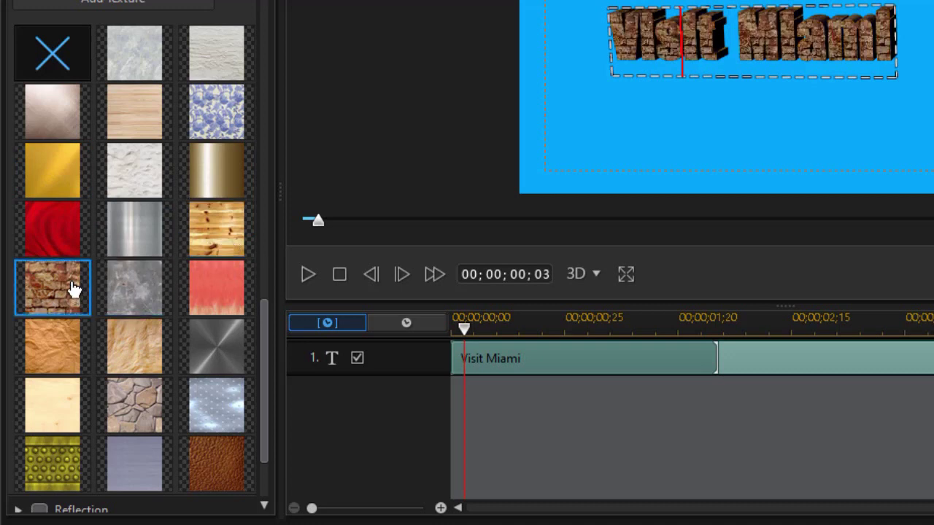
click(204, 356)
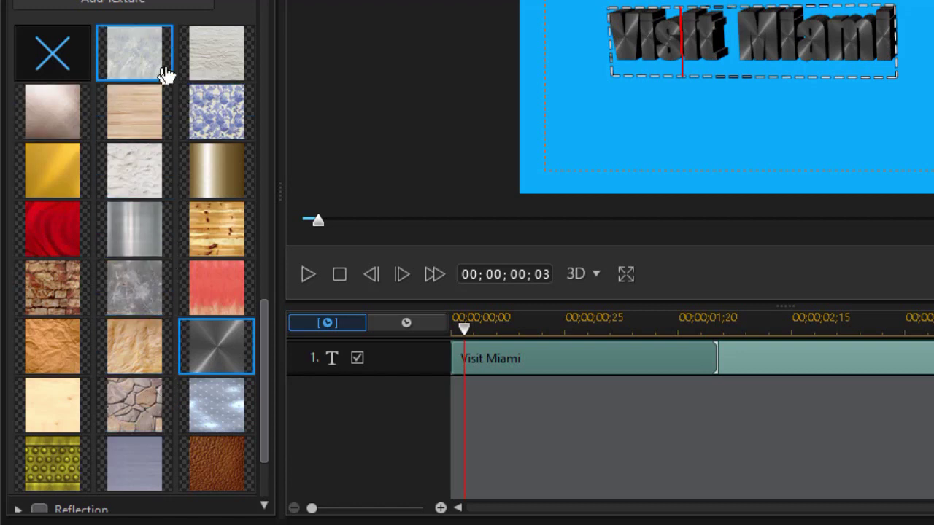
click(224, 65)
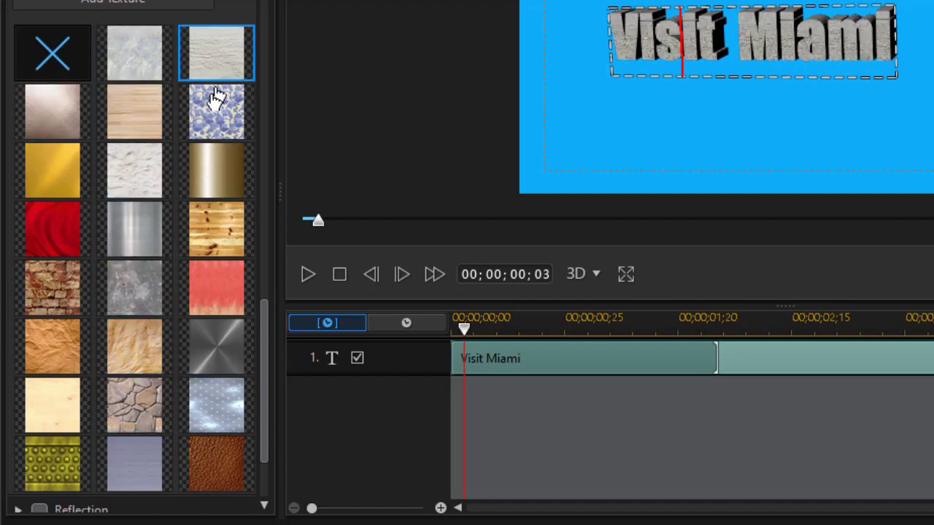
drag(265, 344, 246, 10)
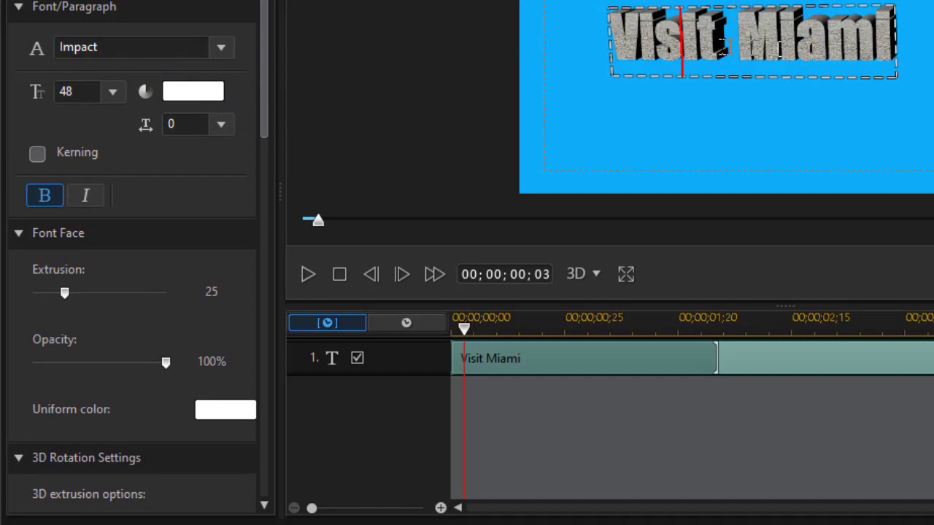
click(196, 95)
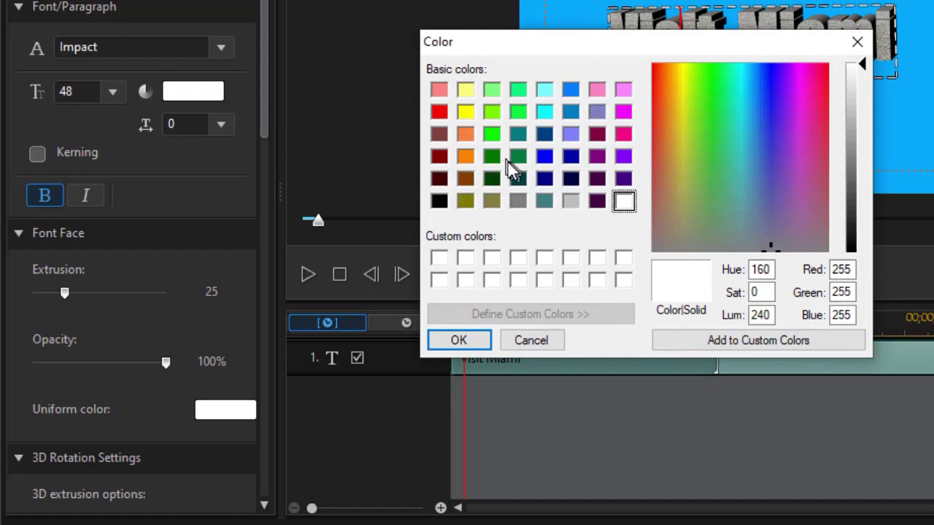
click(497, 134)
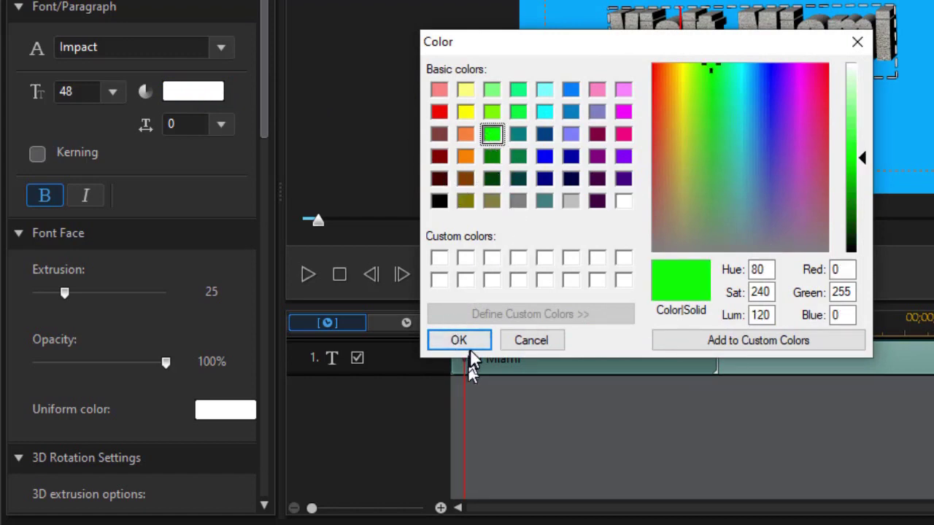
click(459, 341)
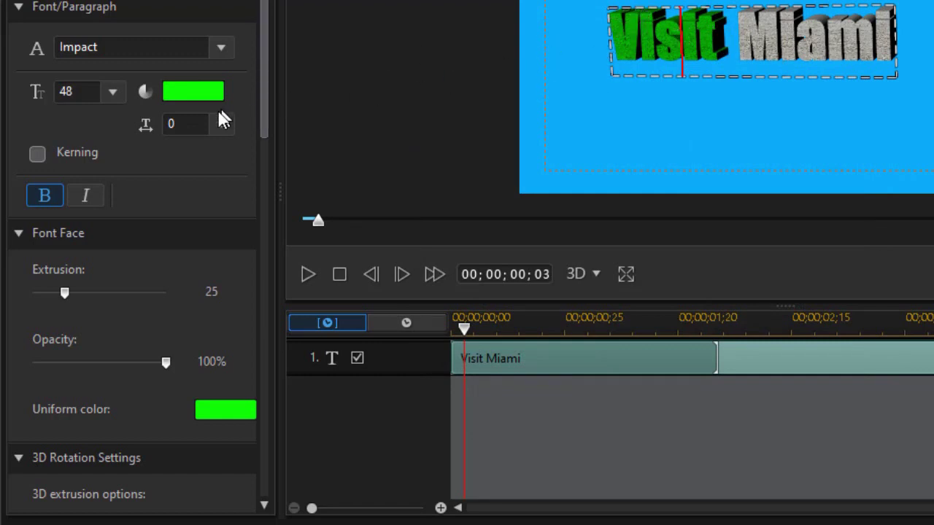
drag(258, 126, 241, 106)
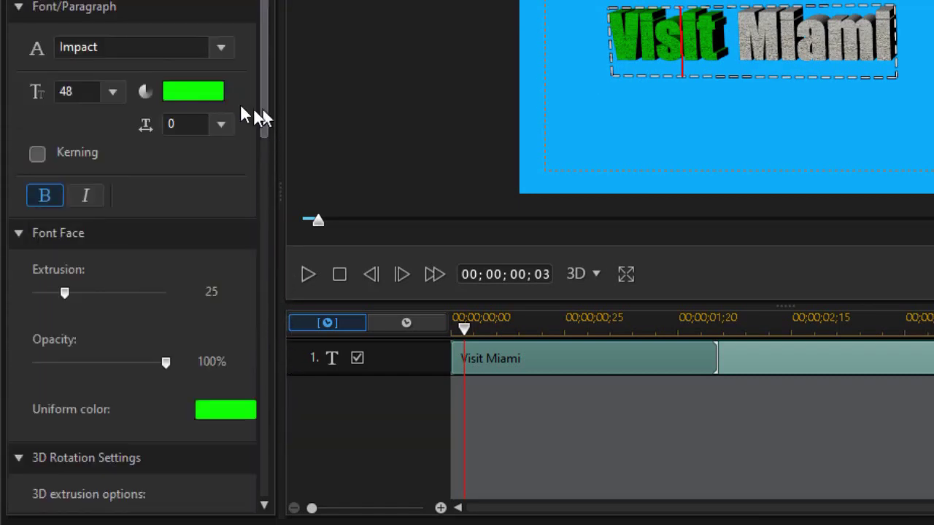
click(186, 93)
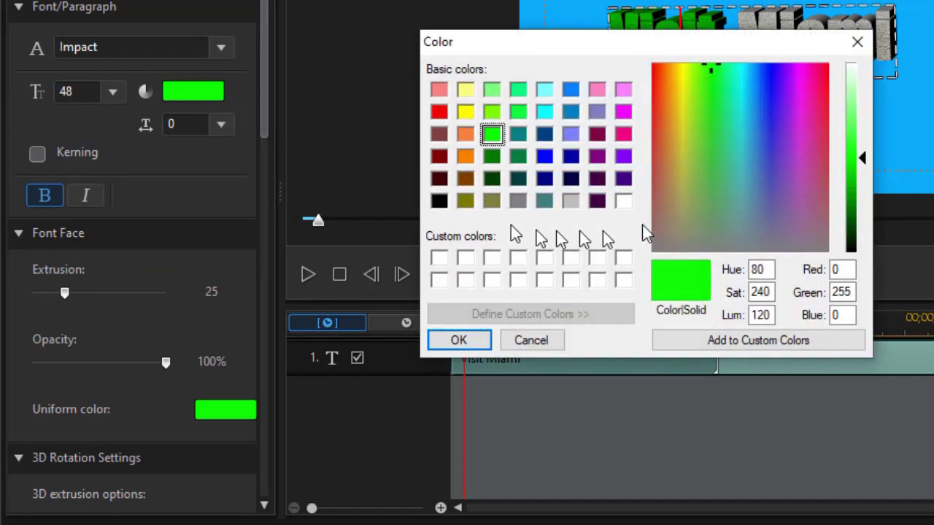
click(622, 202)
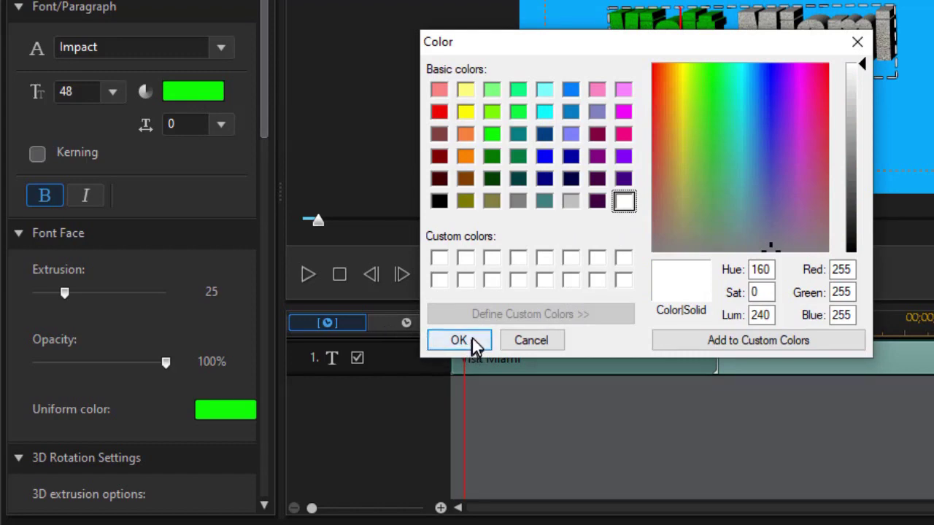
click(473, 345)
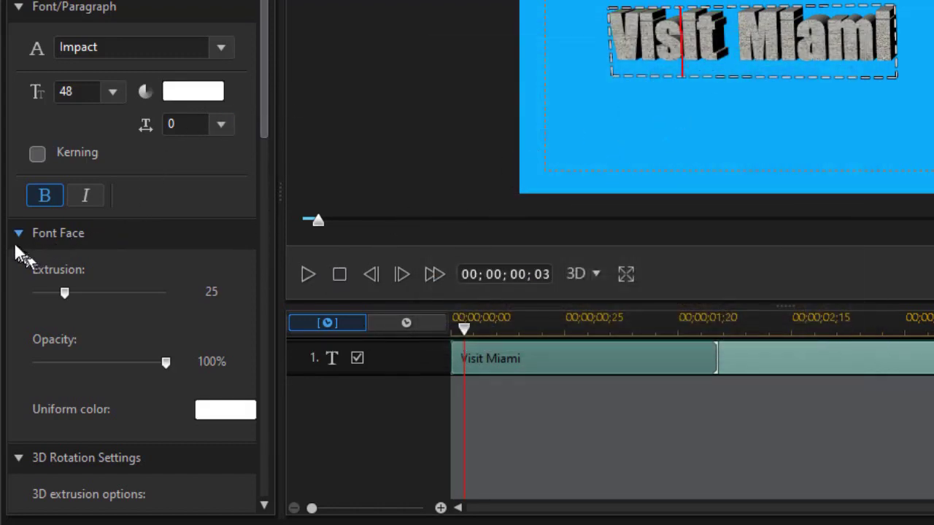
Color the word 'Visit' with the teal basic uniform colour.
click(229, 415)
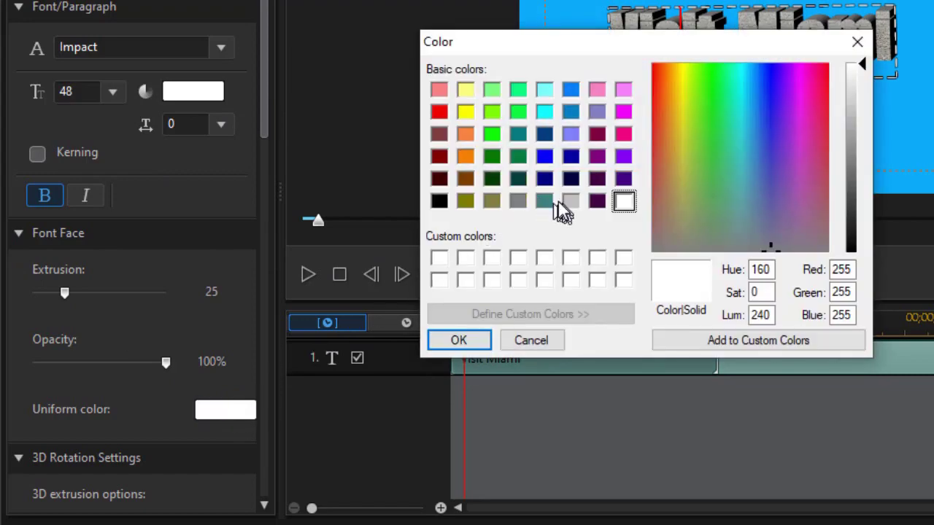
click(544, 202)
click(474, 339)
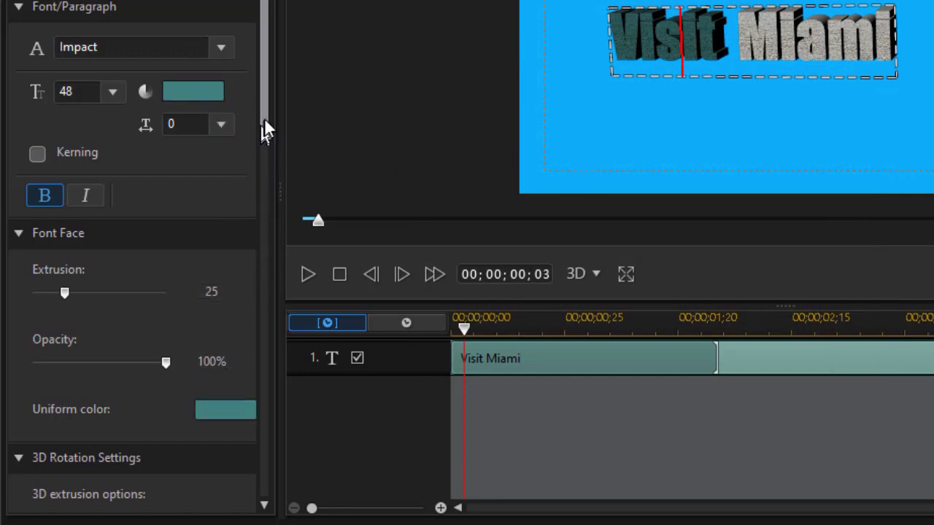
Remove the stone texture in 3D Texture Settings so 'Miami' stays plain white.
drag(264, 117, 263, 135)
drag(255, 198, 274, 369)
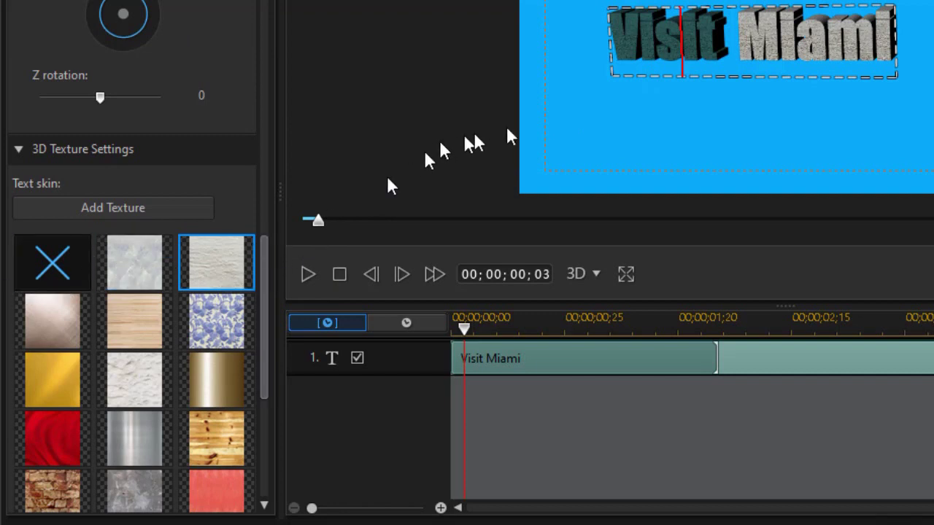
click(61, 269)
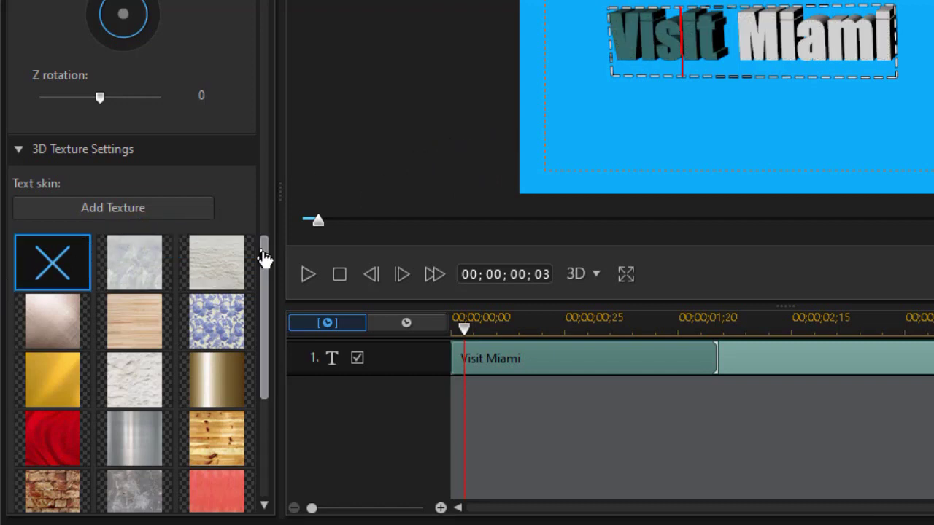
drag(265, 256, 252, 7)
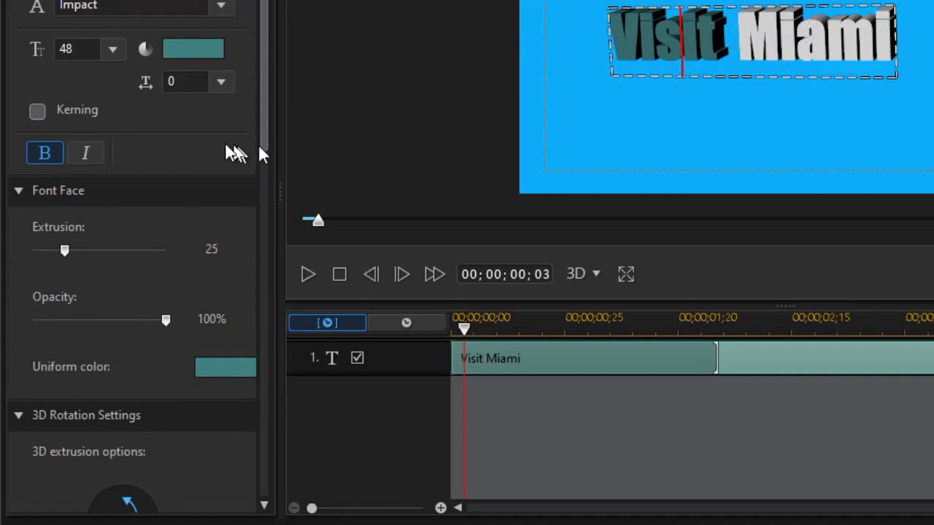
drag(263, 136, 251, 258)
scroll(343, 398, up, 10)
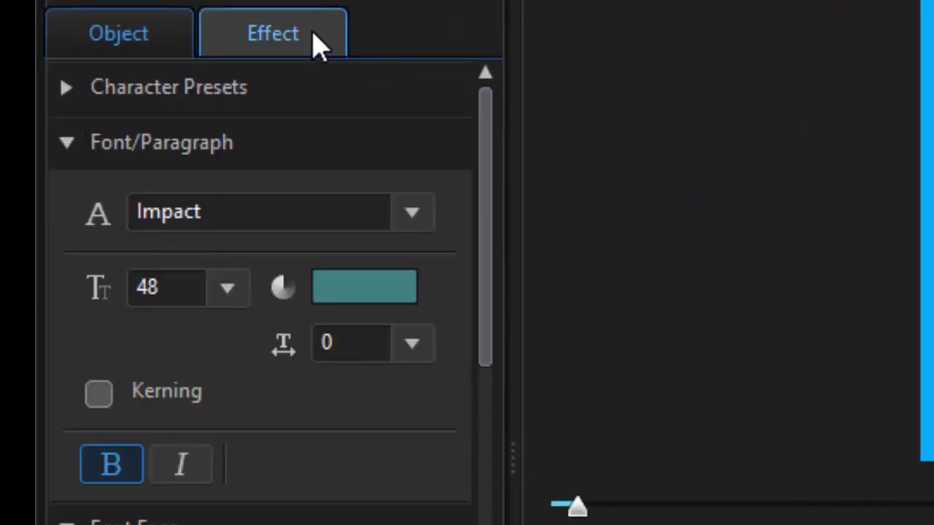
Apply 3D Spin Horizontal I as the title's starting effect.
click(299, 37)
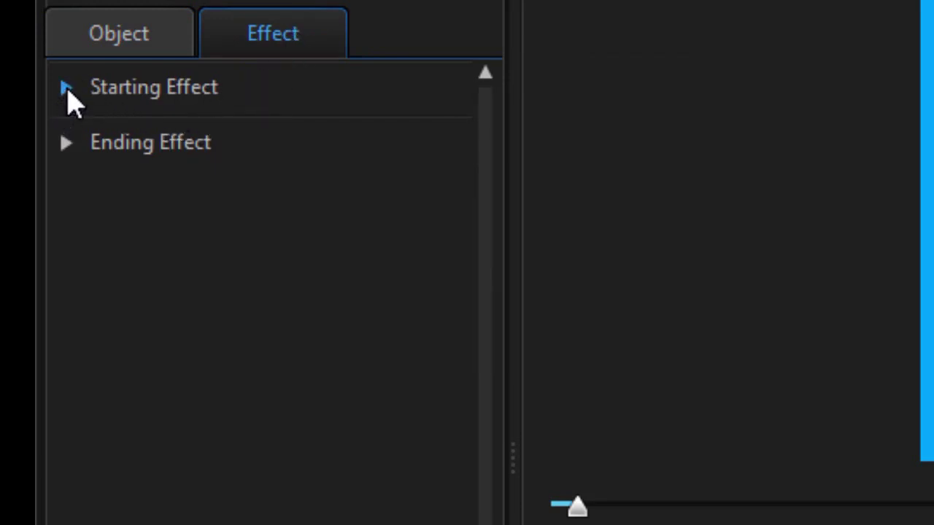
click(67, 88)
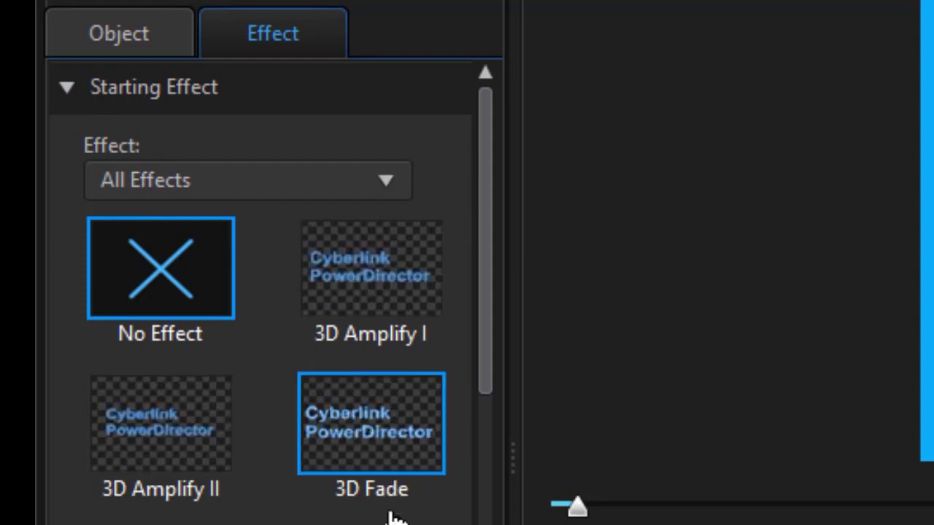
drag(480, 367, 476, 524)
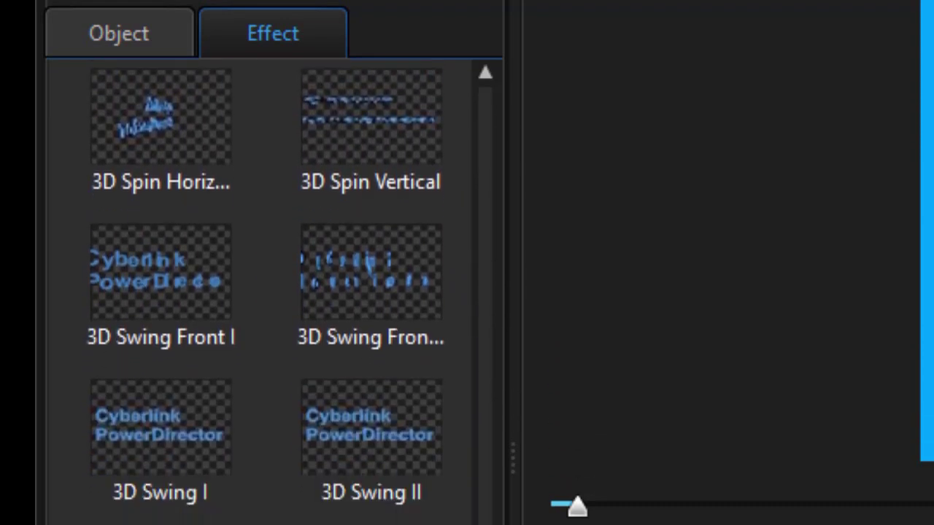
drag(475, 524, 476, 524)
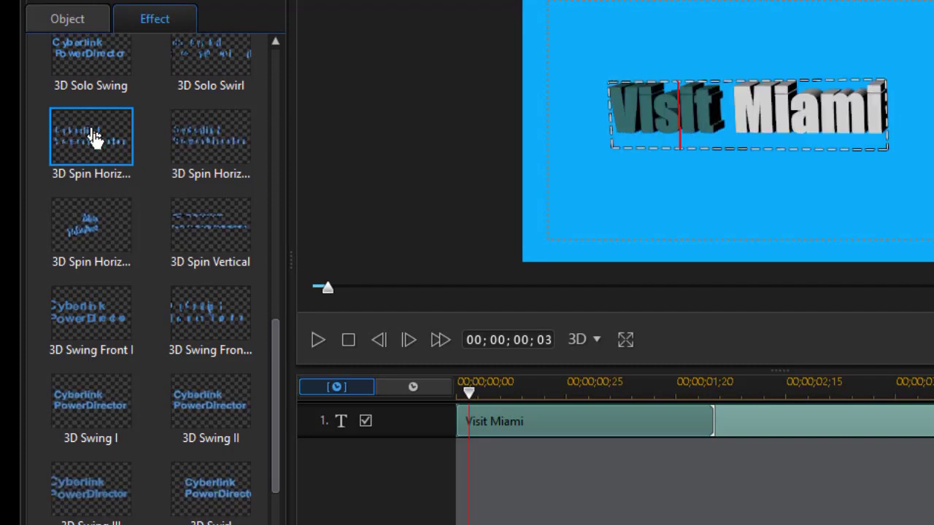
drag(275, 338, 273, 290)
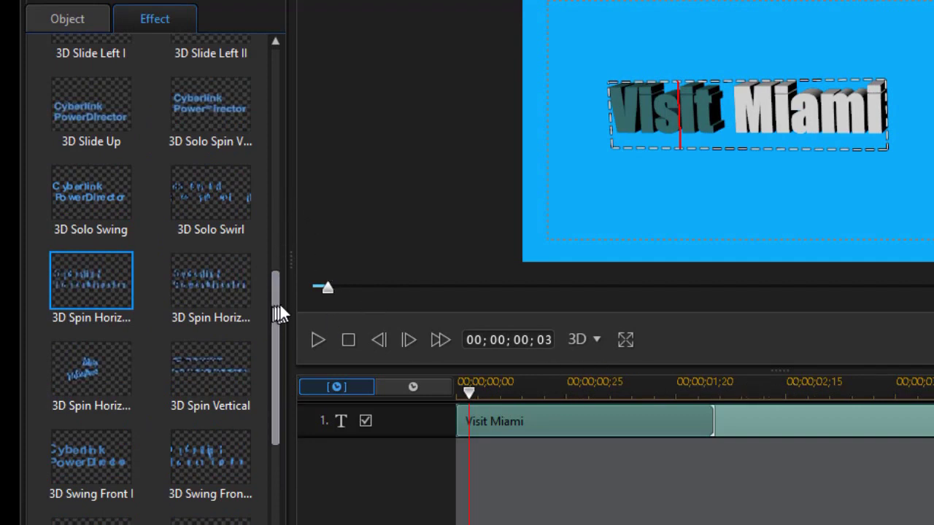
Add 3D Slide In as the ending effect, running from 00;00;04;00 to 00;00;06;00.
drag(276, 307, 229, 83)
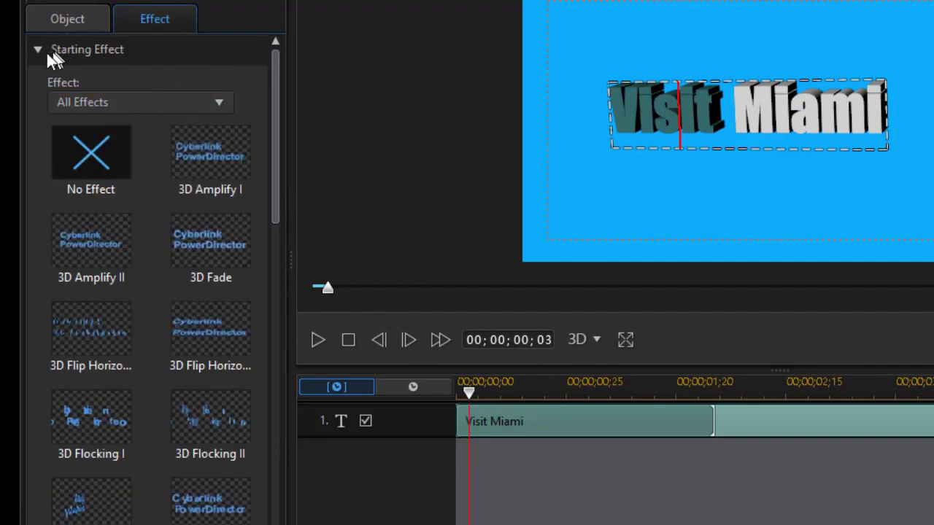
click(36, 48)
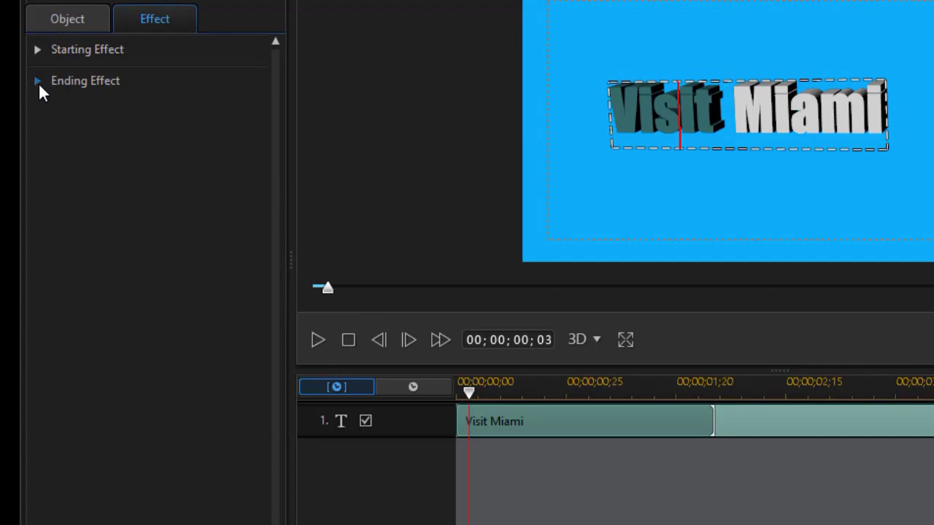
click(38, 82)
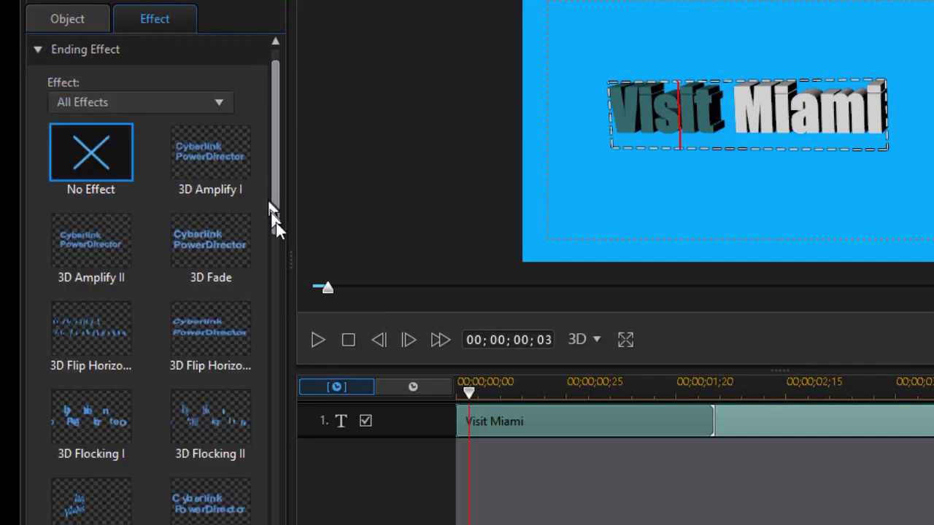
drag(276, 221, 282, 365)
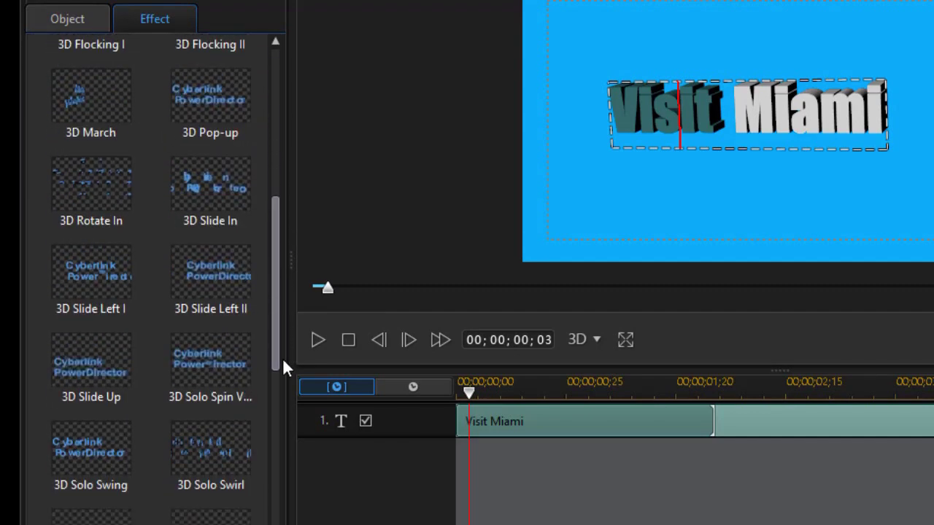
click(200, 182)
drag(200, 182, 641, 423)
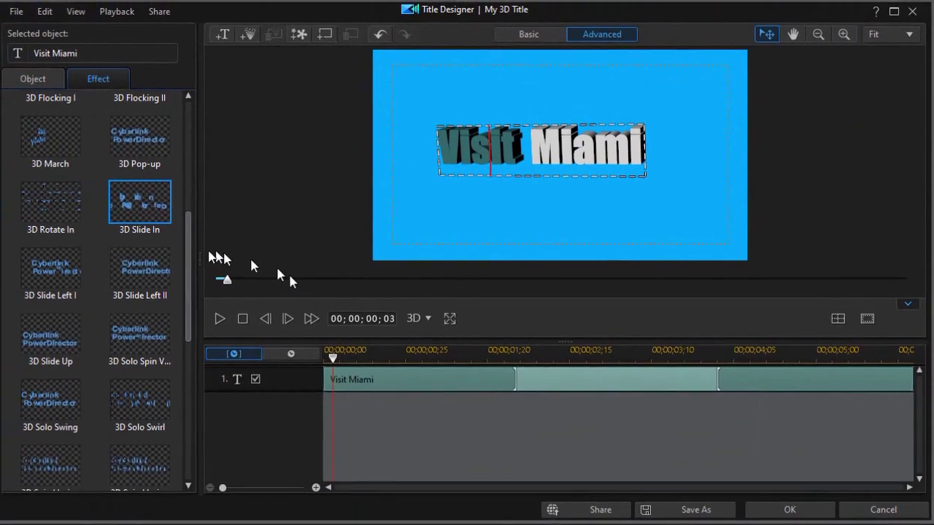
Shorten the 3D spin-in effect to end near 00;00;00;25, then play the title from the start.
drag(192, 240, 183, 125)
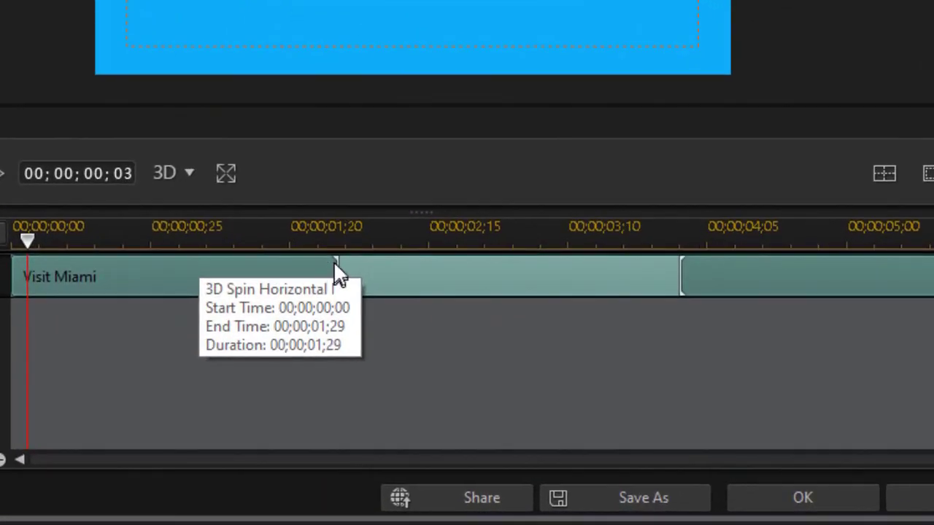
drag(338, 262, 193, 286)
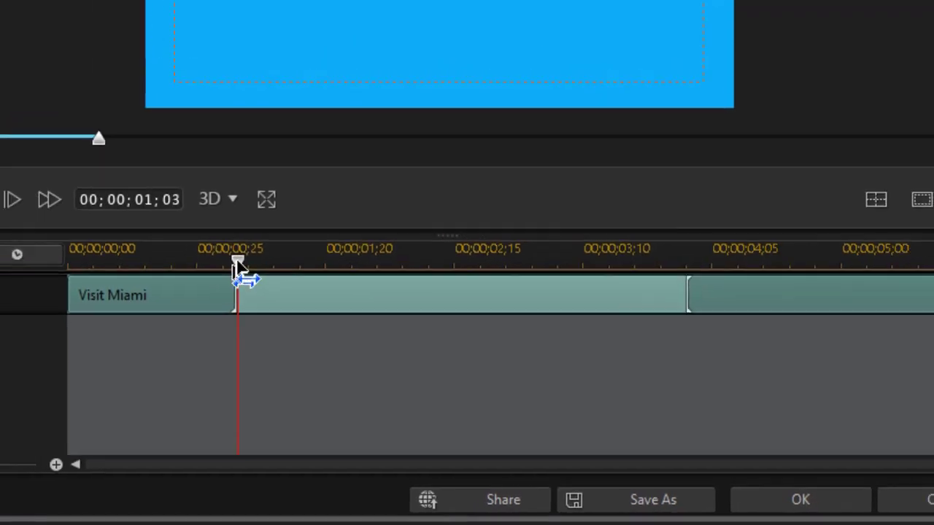
drag(194, 240, 177, 240)
drag(369, 355, 280, 369)
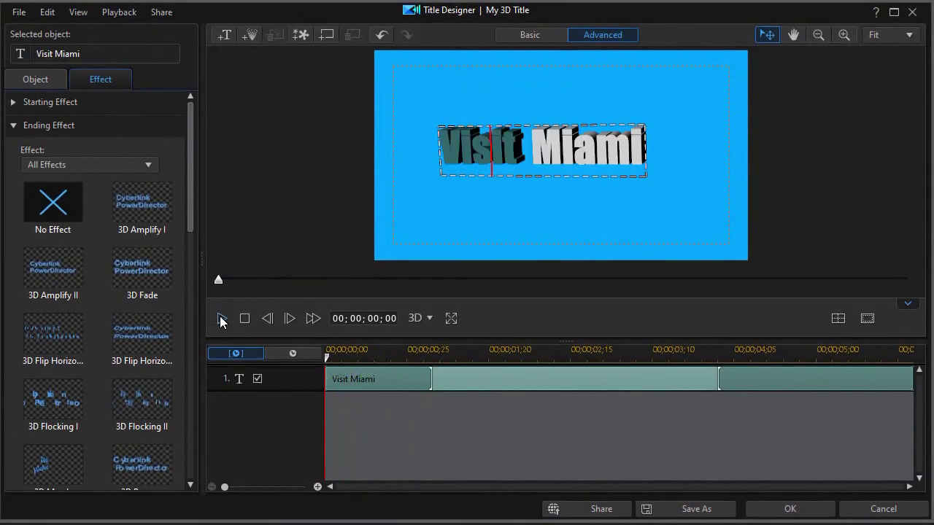
click(222, 319)
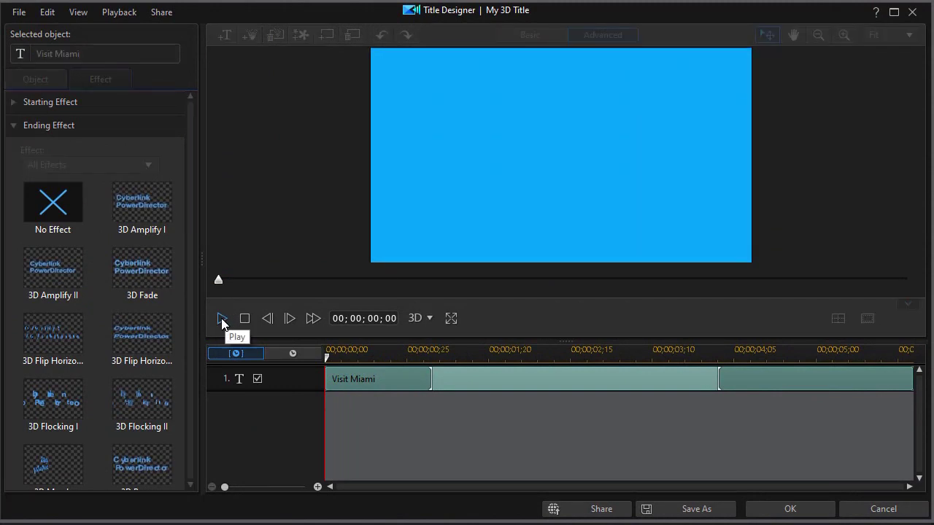
click(222, 319)
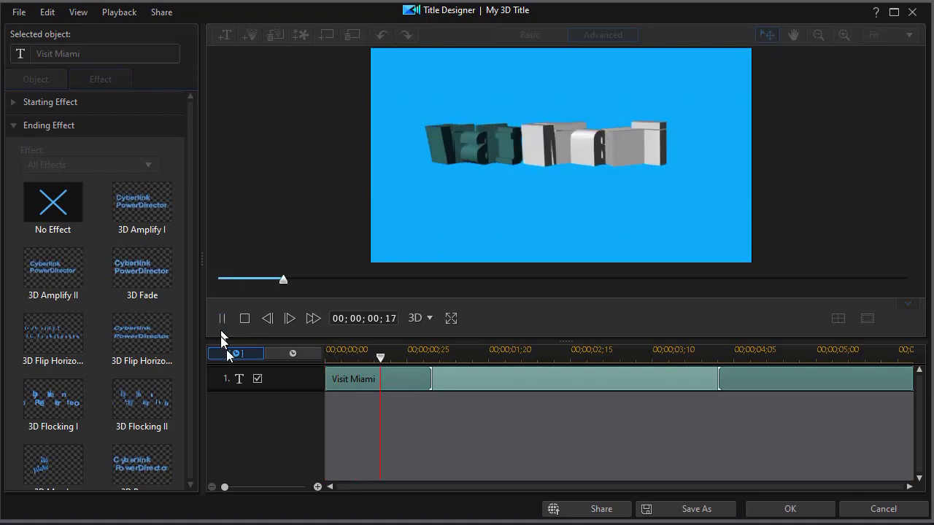